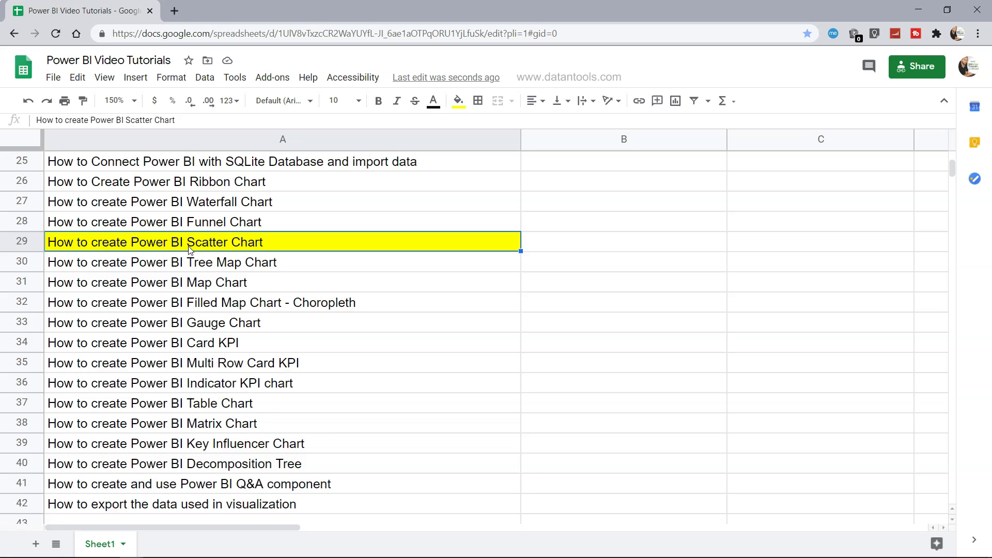
# Look over the video tutorial list around the highlighted scatter chart row and switch to the tutorial report in Power BI Desktop
pyautogui.scroll(5, 189, 250)
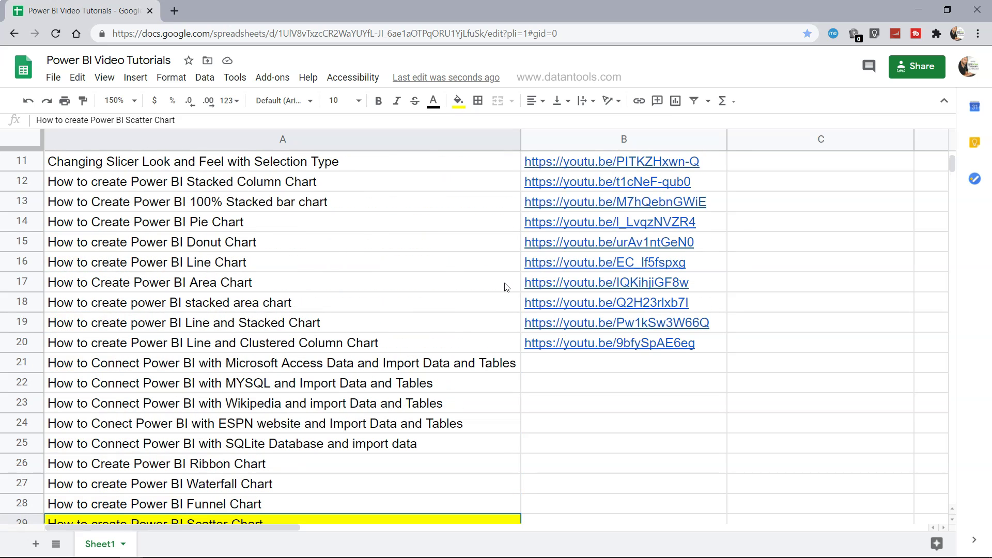
pyautogui.scroll(-5, 505, 287)
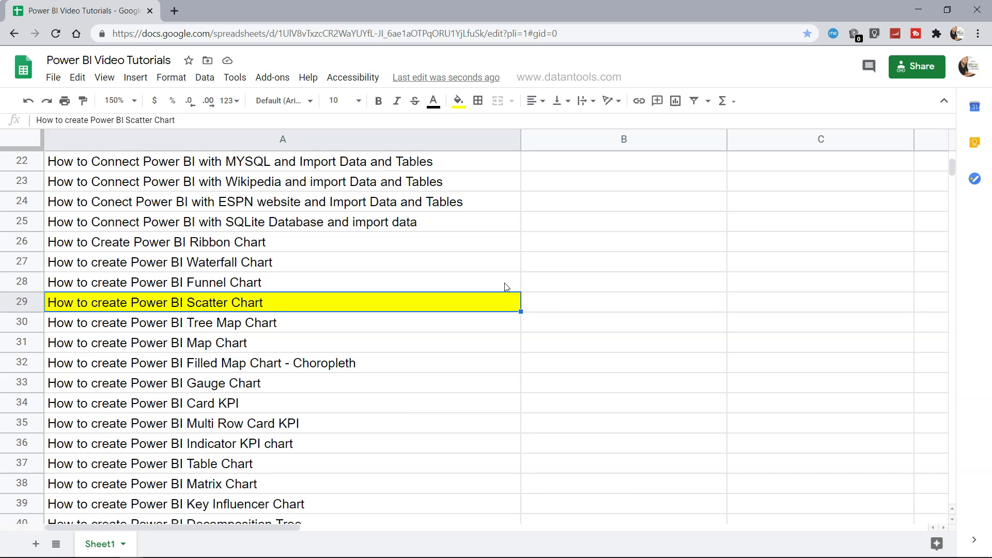
pyautogui.hotkey('alt', 'Tab')
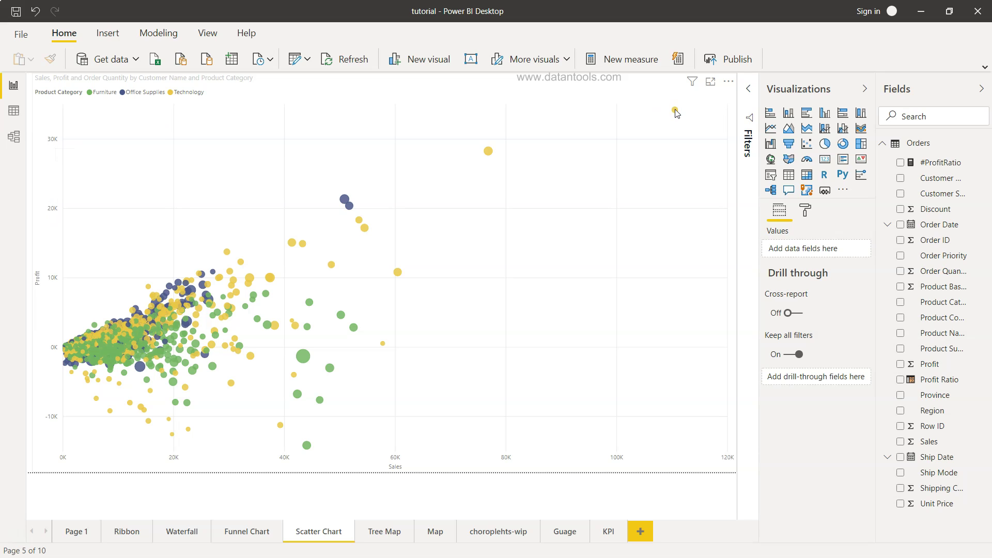
# Inspect individual points of the existing scatter chart and highlight the Technology and Furniture categories in turn, clearing the highlight at the end
pyautogui.moveTo(676, 112)
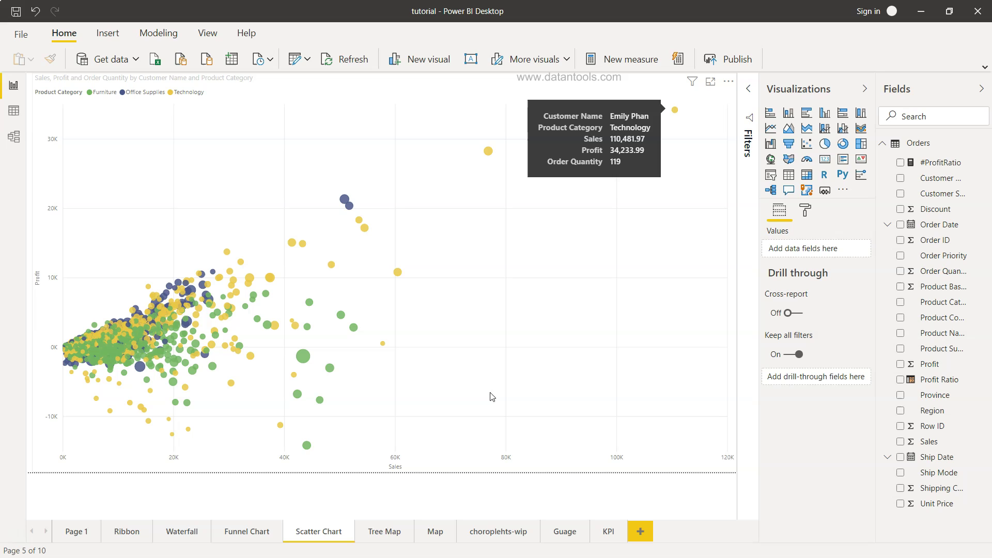
pyautogui.moveTo(309, 450)
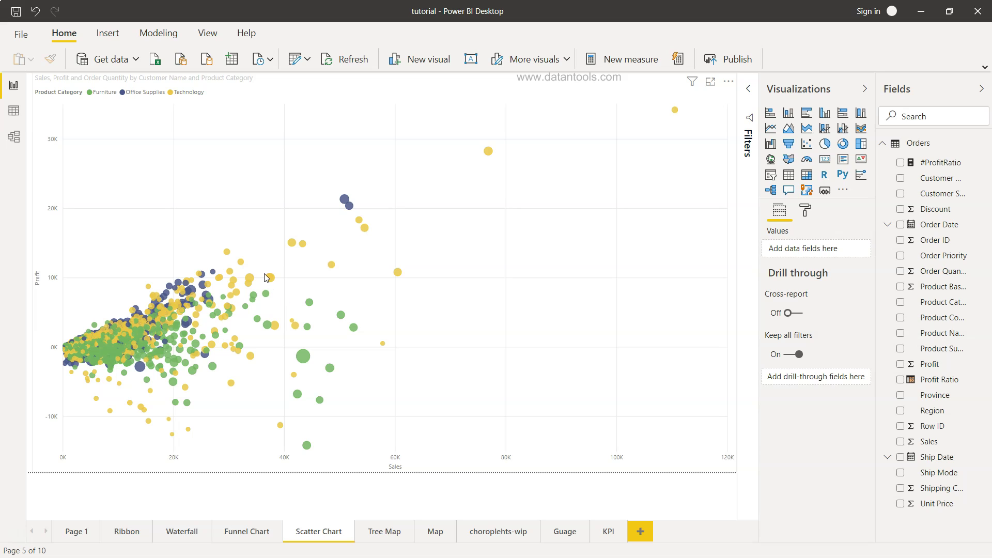
pyautogui.moveTo(271, 281)
pyautogui.click(191, 94)
pyautogui.click(191, 95)
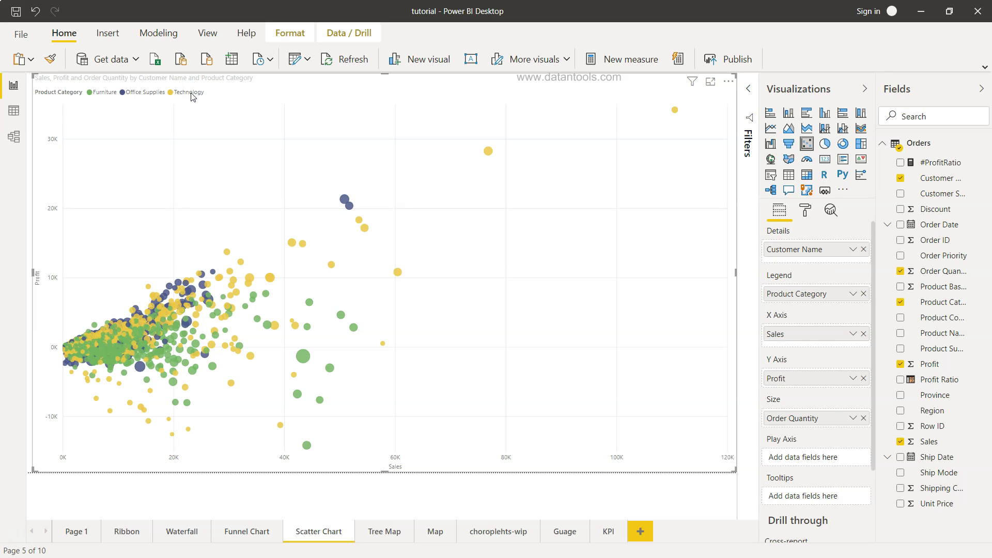
pyautogui.click(191, 95)
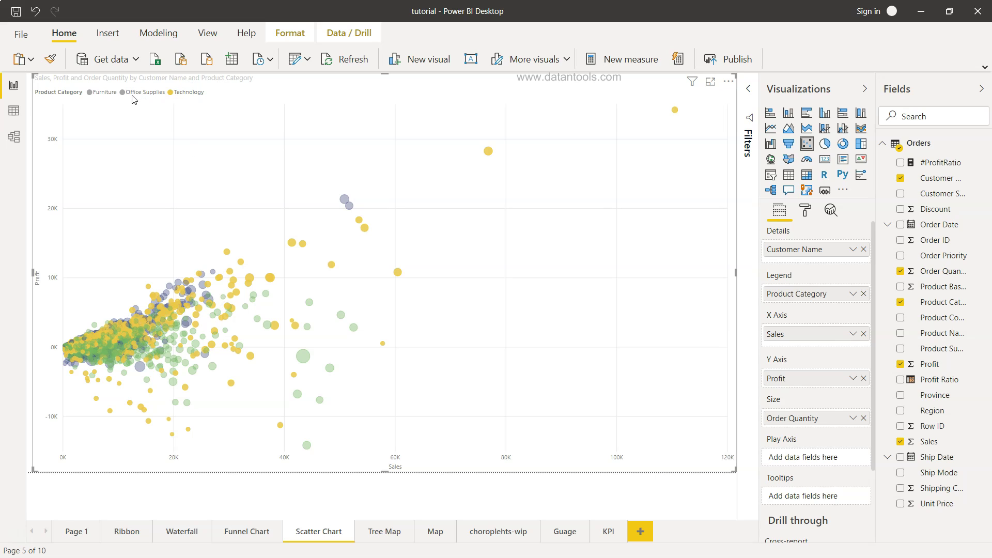
pyautogui.click(105, 93)
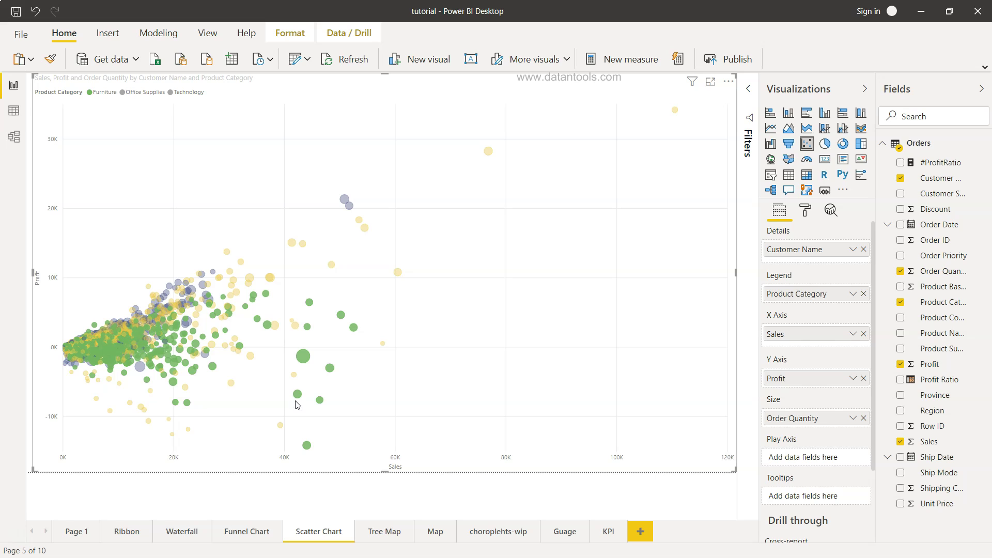
pyautogui.click(103, 91)
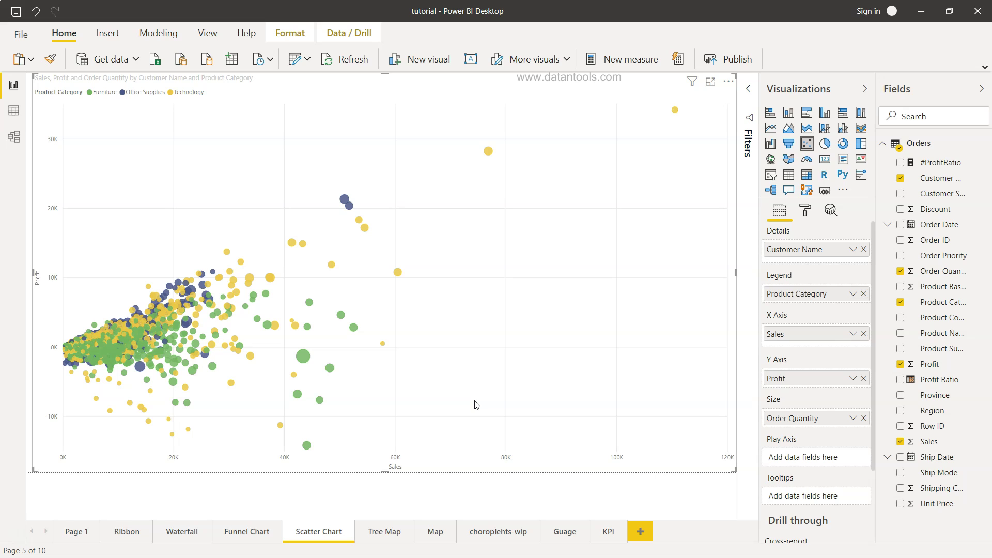
# Replace the existing scatter chart with a new empty scatter chart enlarged to fill the report page
pyautogui.click(492, 373)
pyautogui.press('Delete')
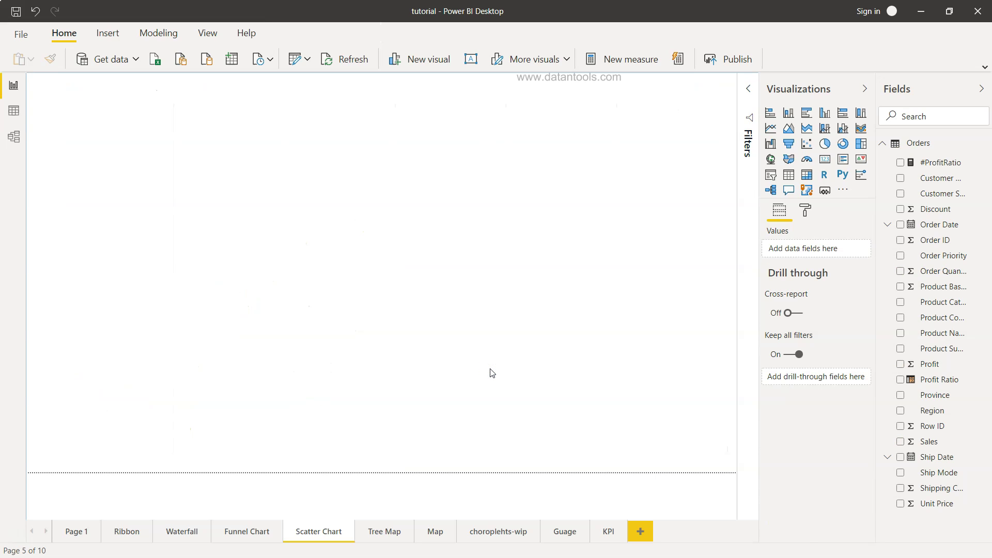
pyautogui.click(808, 150)
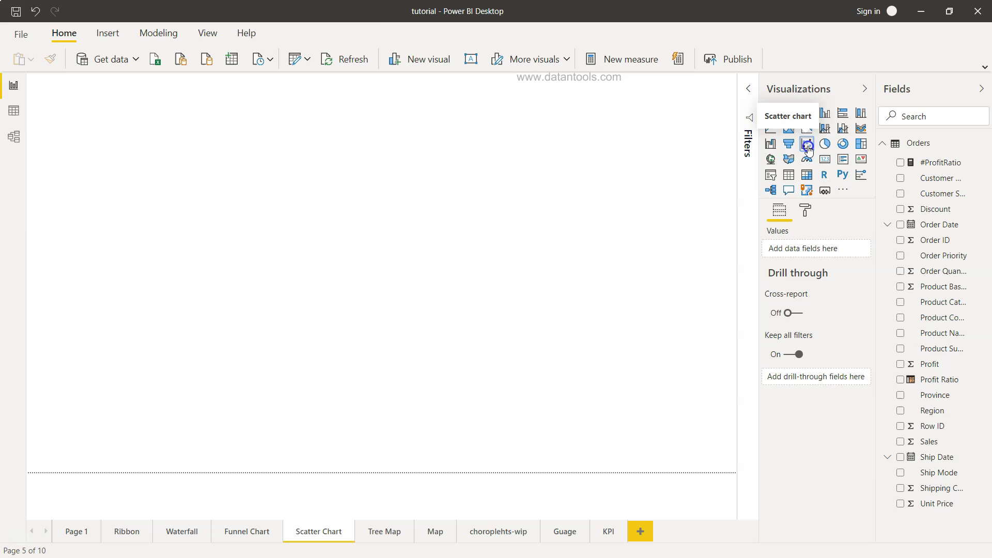
pyautogui.moveTo(185, 226); pyautogui.dragTo(784, 461)
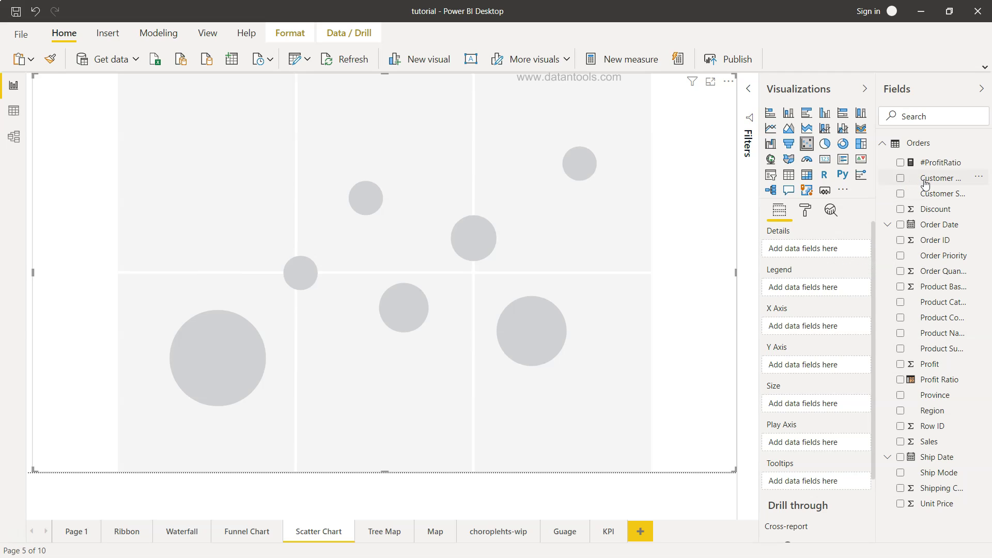
# Assign Customer Name to Details, Product Category to Legend, Profit to the X axis and Sales to the Y axis
pyautogui.click(900, 177)
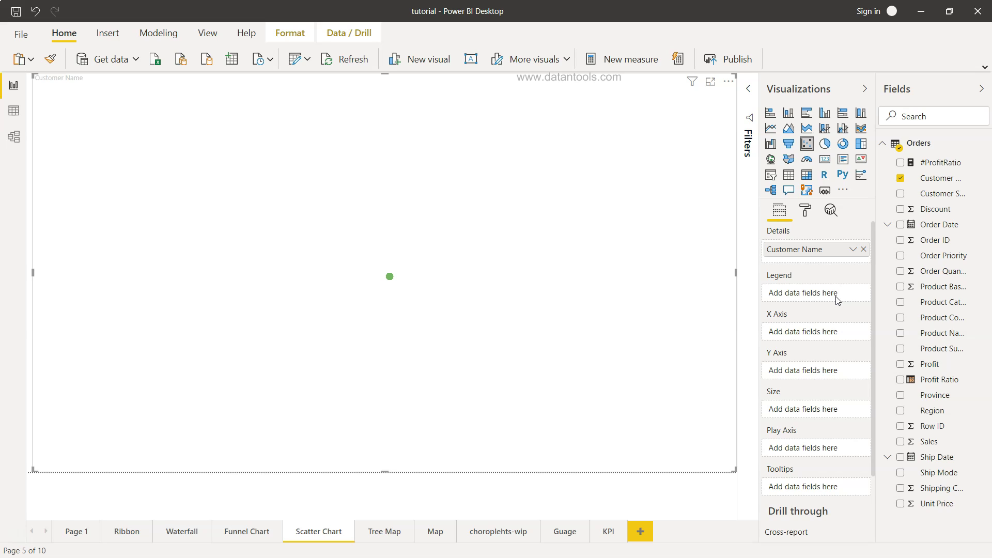
pyautogui.click(900, 302)
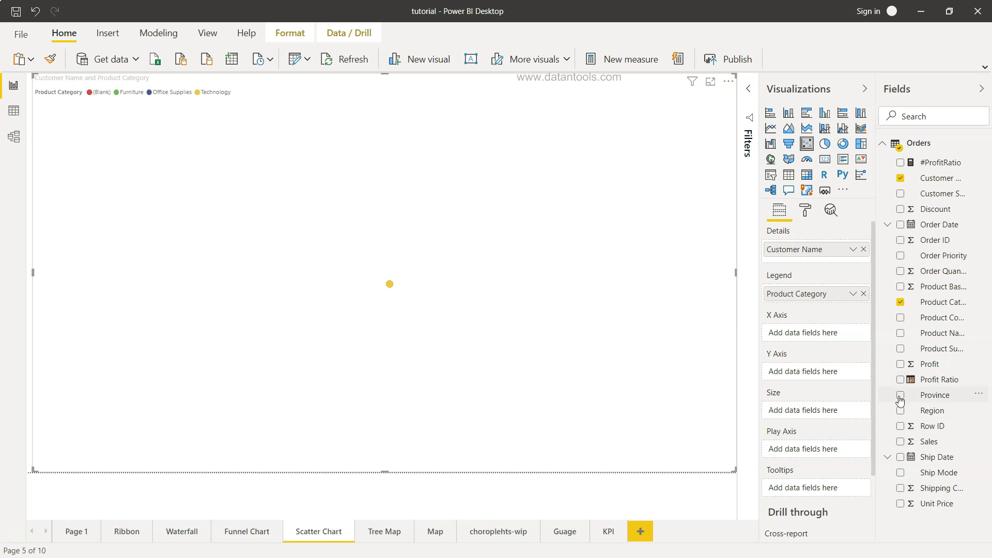
pyautogui.click(900, 364)
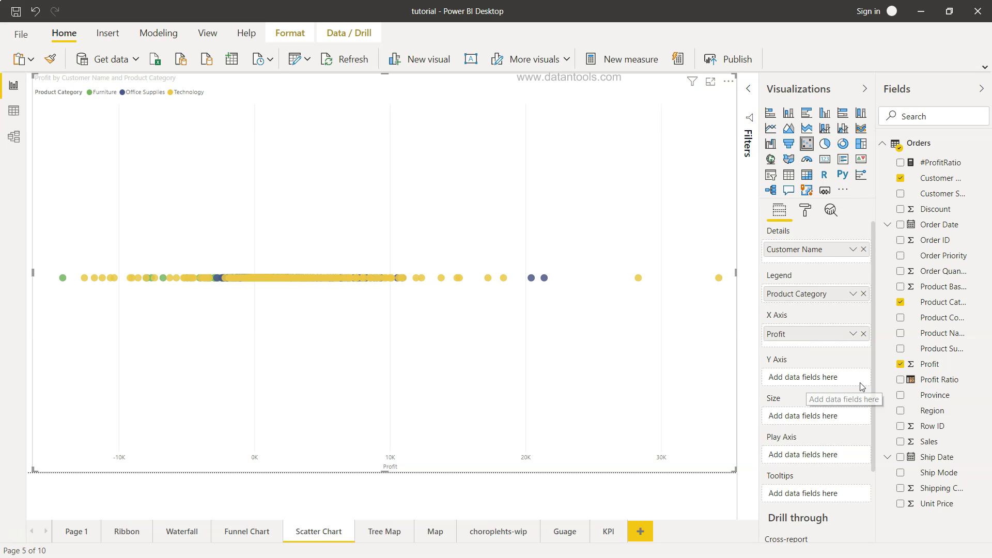
pyautogui.click(900, 442)
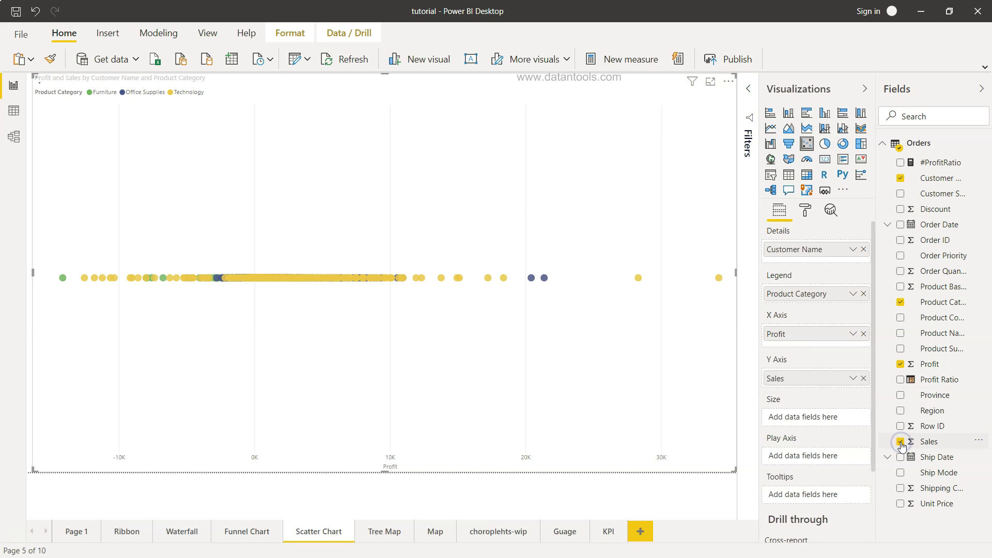
# Add Discount as the bubble size and set its aggregation to Average
pyautogui.click(800, 422)
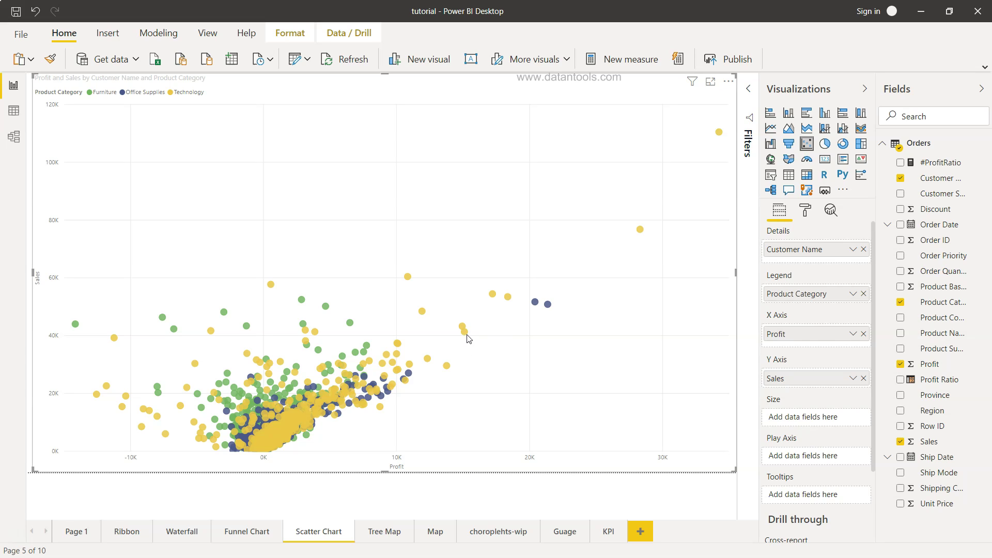
pyautogui.moveTo(467, 338)
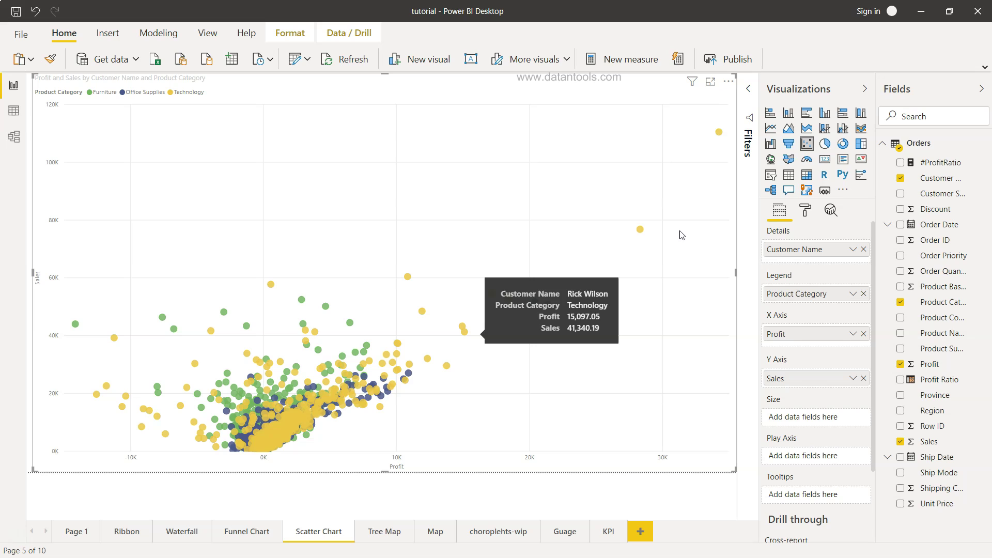
pyautogui.click(900, 210)
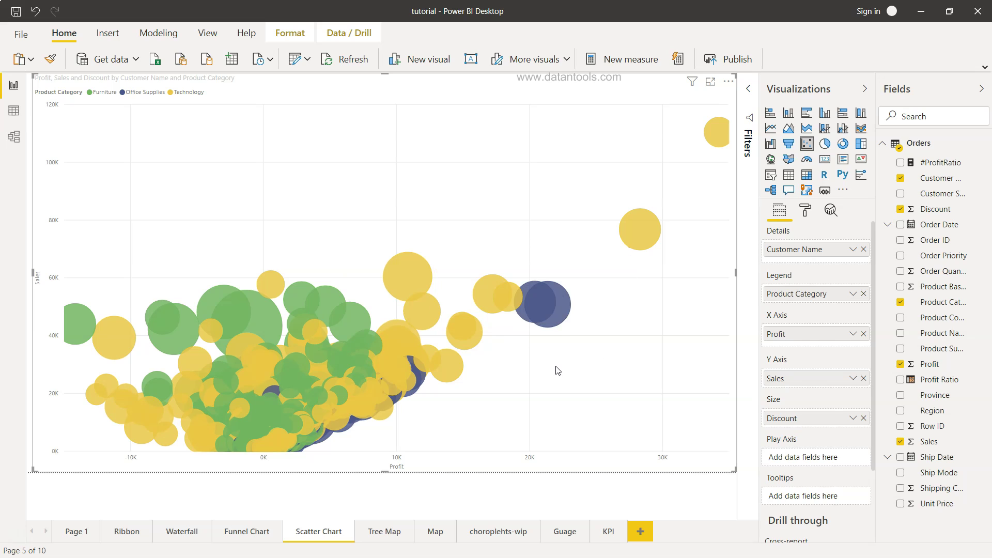
pyautogui.click(852, 417)
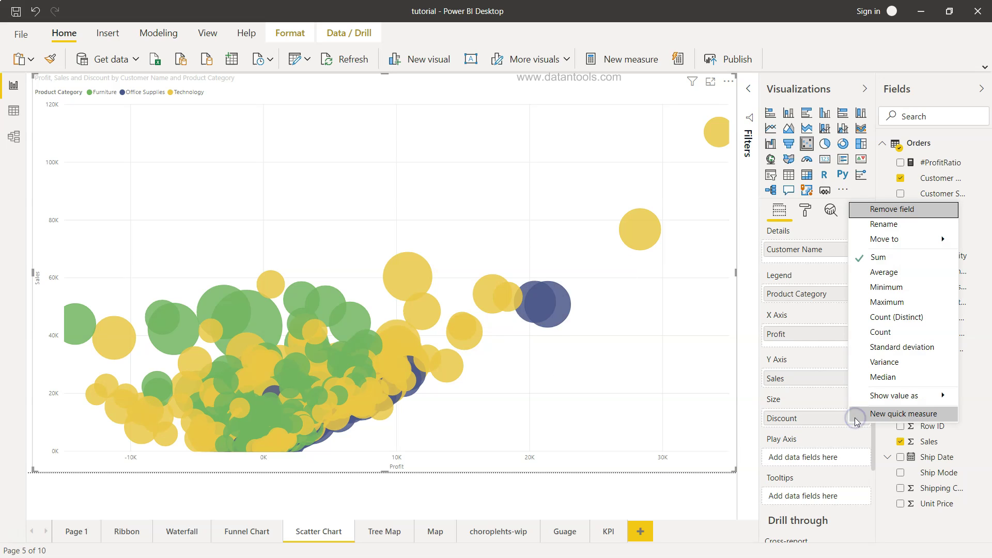
pyautogui.click(885, 272)
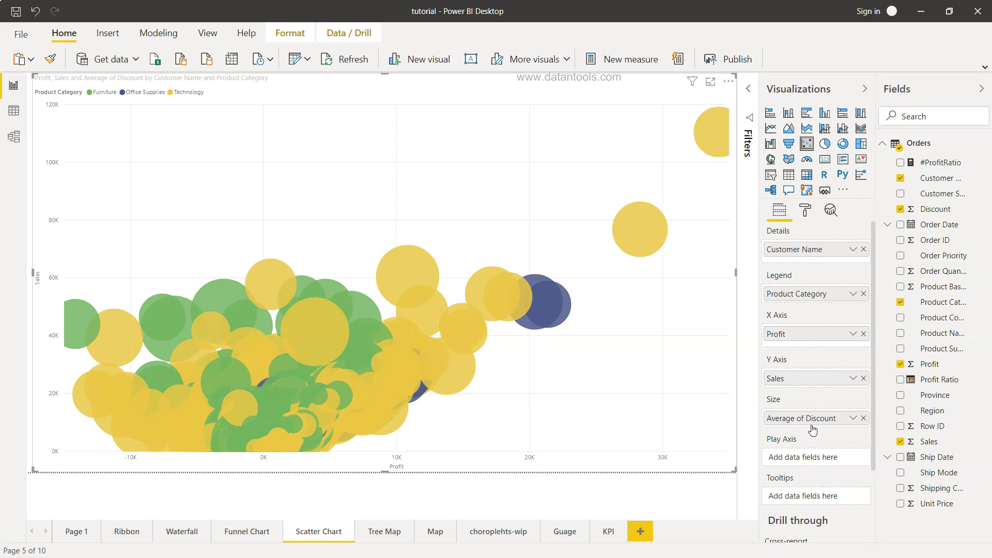
pyautogui.scroll(-2, 813, 438)
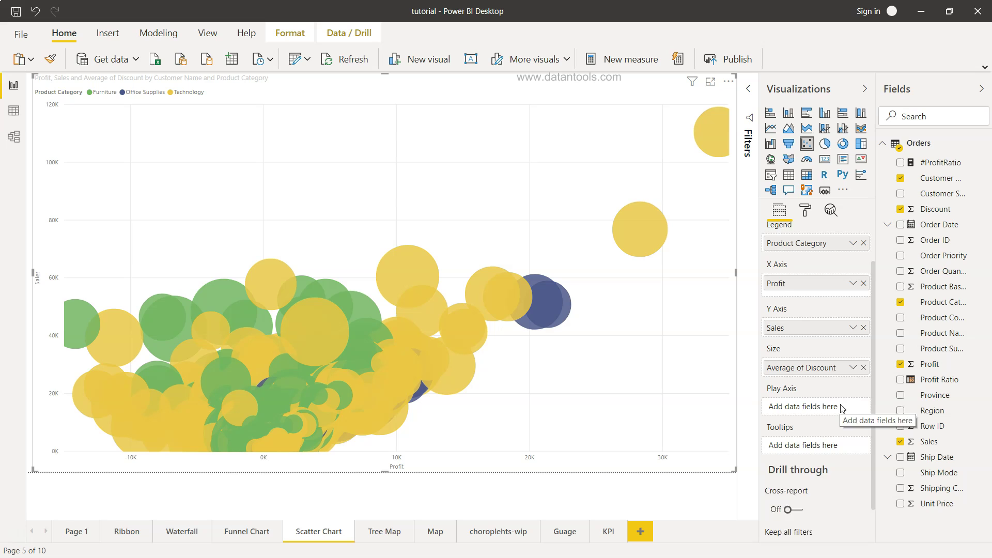
pyautogui.scroll(-1, 840, 408)
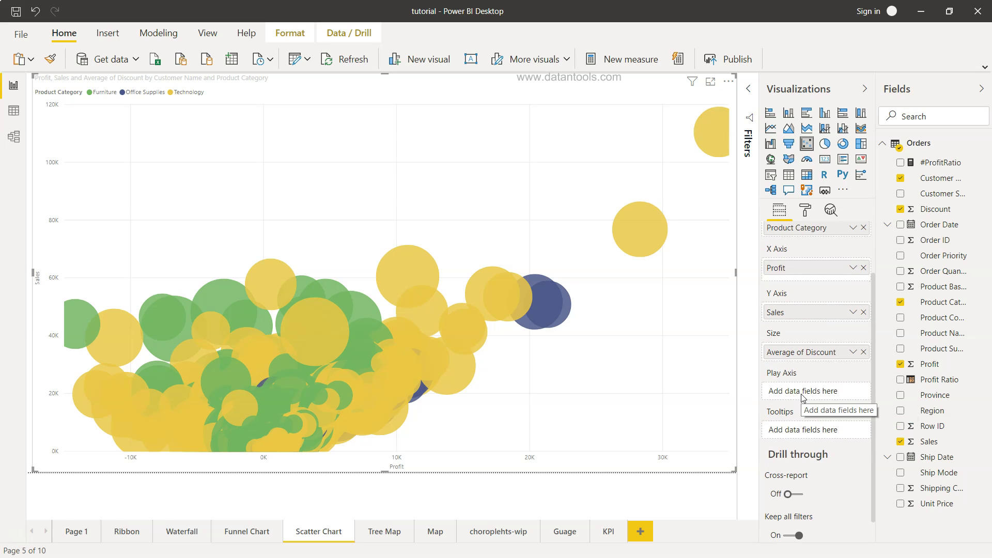
pyautogui.scroll(4, 801, 396)
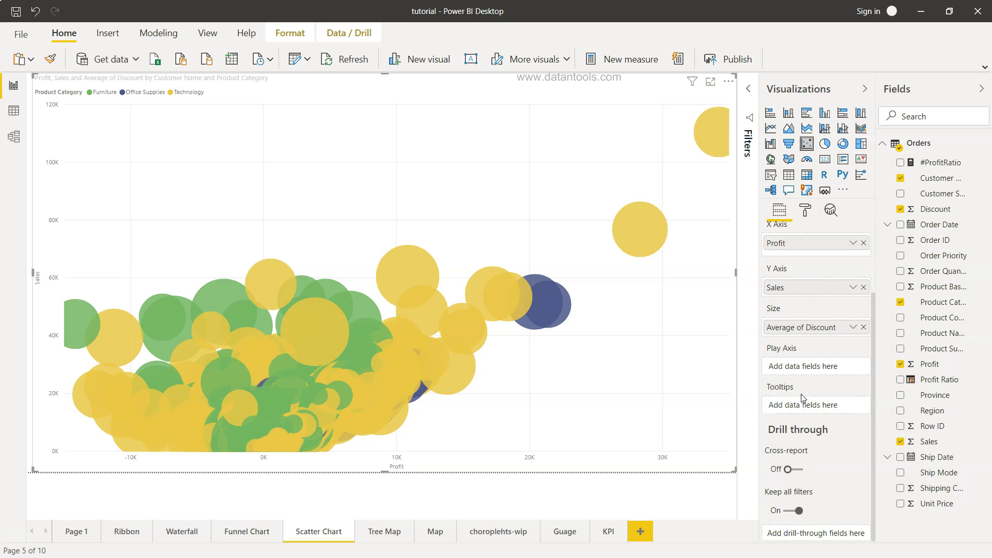
# Try marker sizes such as -30, -12 and 26 in the chart's Shapes formatting and set the final size to -25
pyautogui.click(805, 214)
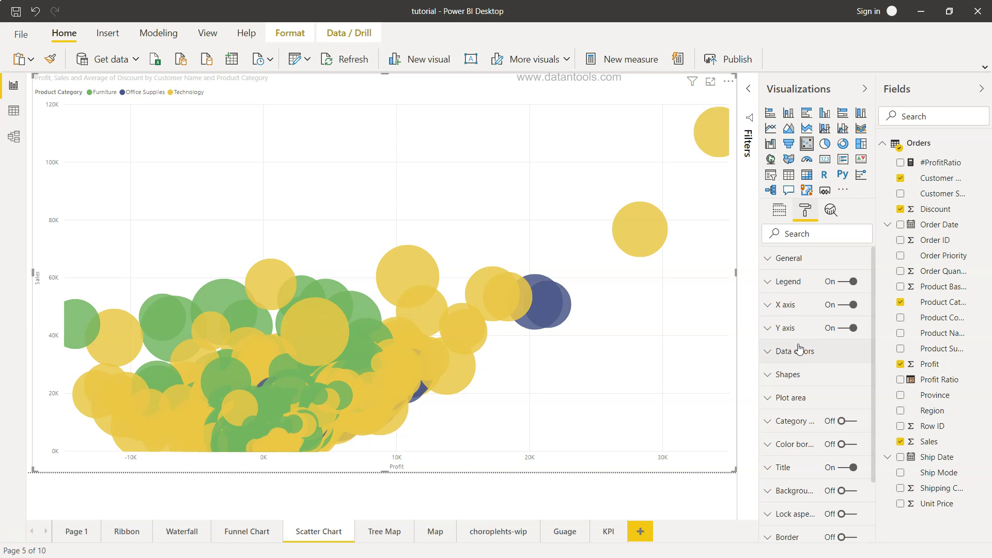
pyautogui.click(772, 376)
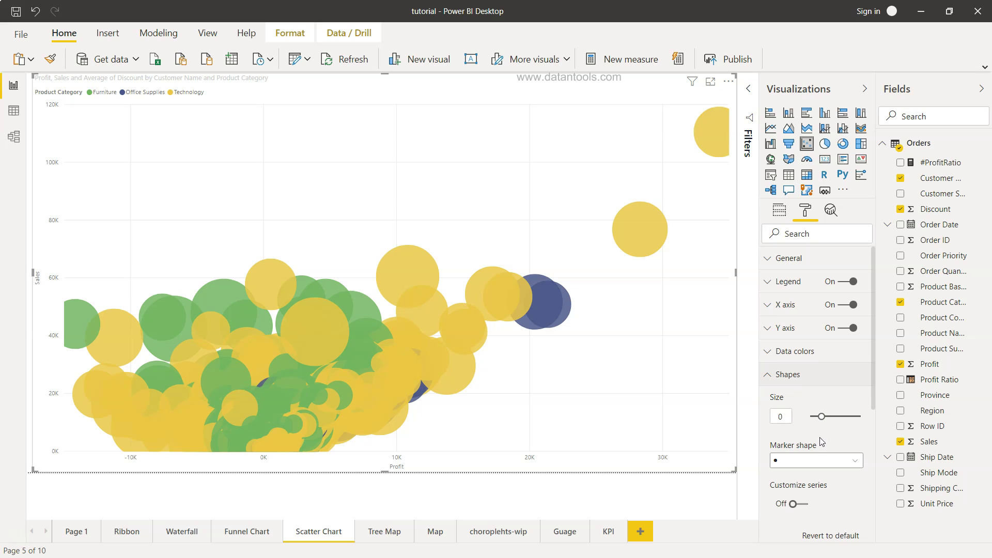
pyautogui.moveTo(821, 417); pyautogui.dragTo(809, 421)
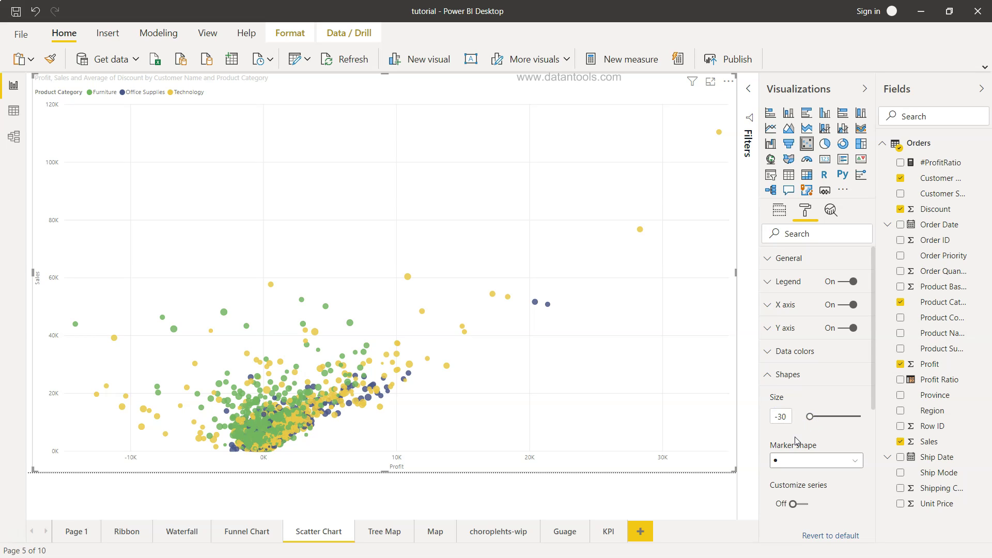
pyautogui.moveTo(809, 421); pyautogui.dragTo(818, 424)
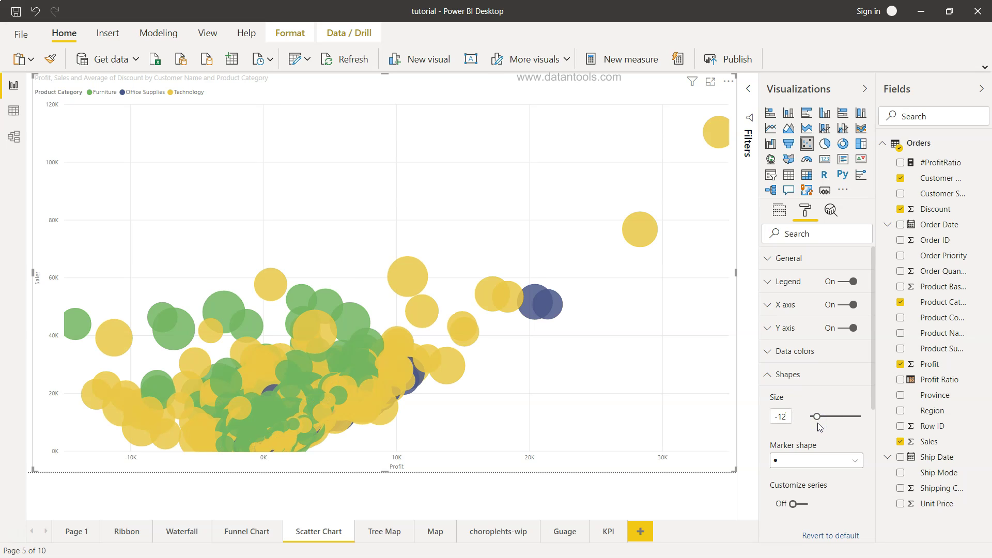
pyautogui.click(781, 417)
pyautogui.write('21')
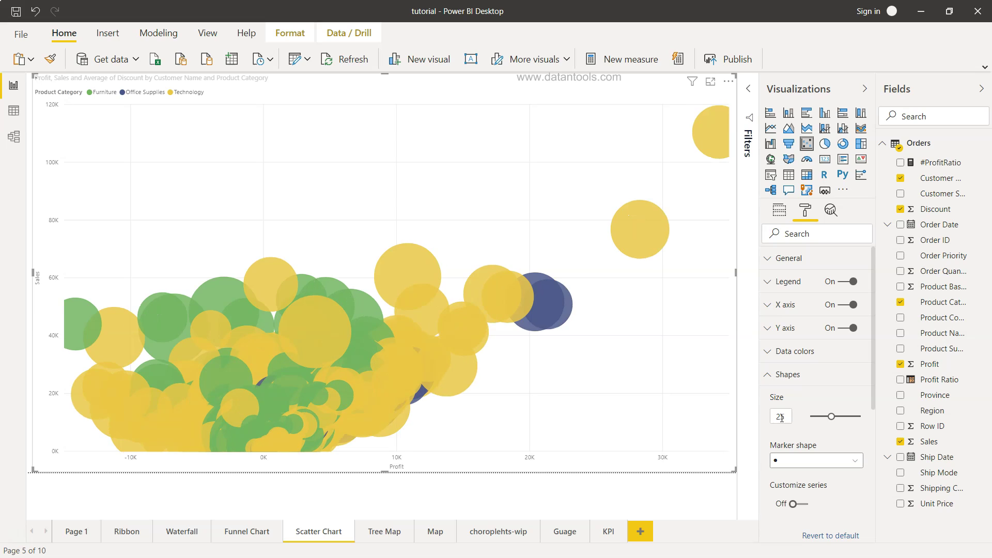
pyautogui.doubleClick(780, 417)
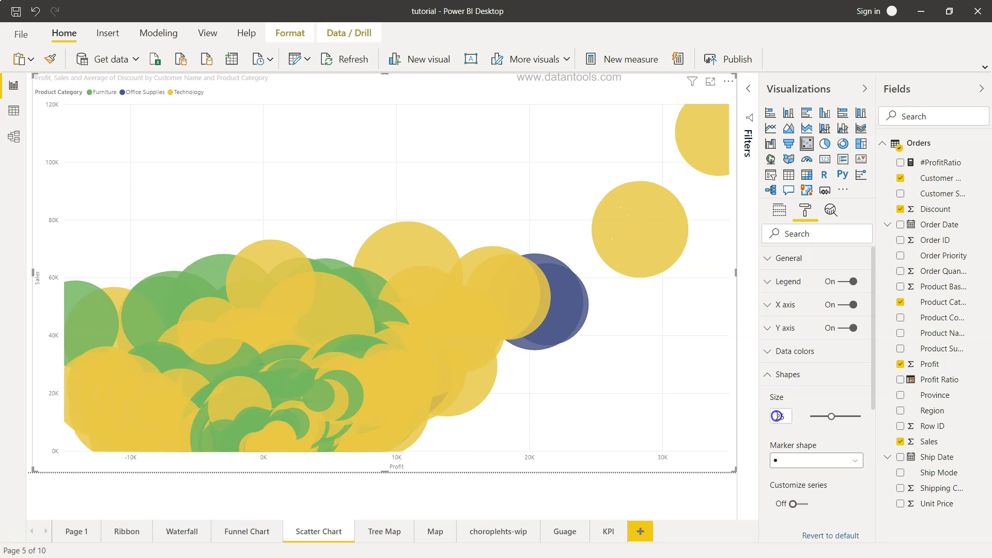
pyautogui.write('26')
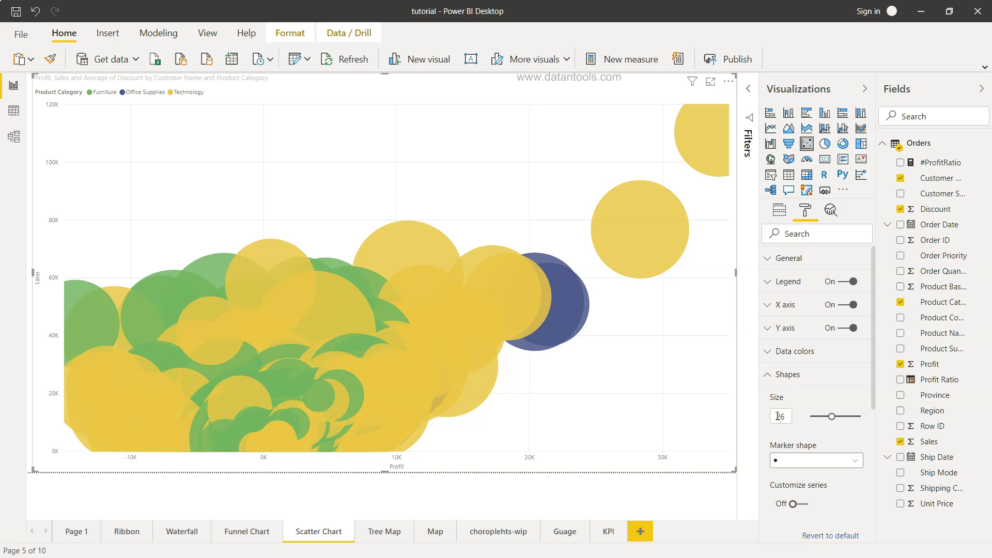
pyautogui.press('BackSpace')
pyautogui.press('BackSpace')
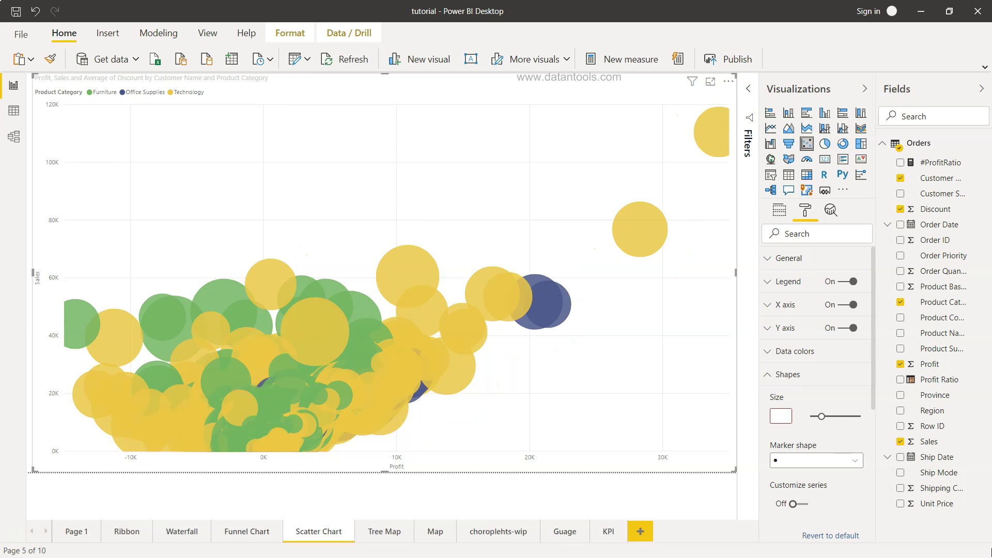
pyautogui.write('-25')
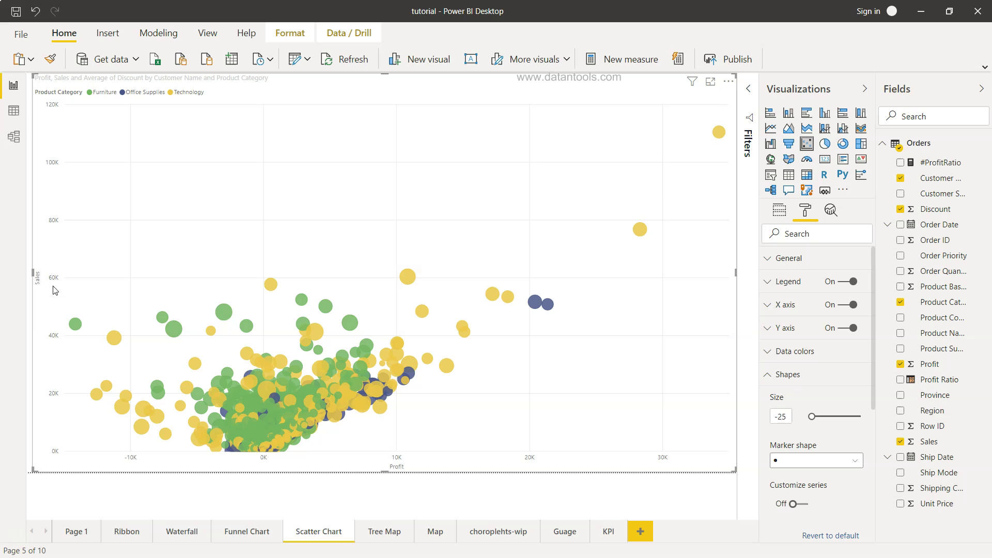
# Remove Sales from the Y axis and move Profit from the X axis to the Y axis
pyautogui.click(779, 211)
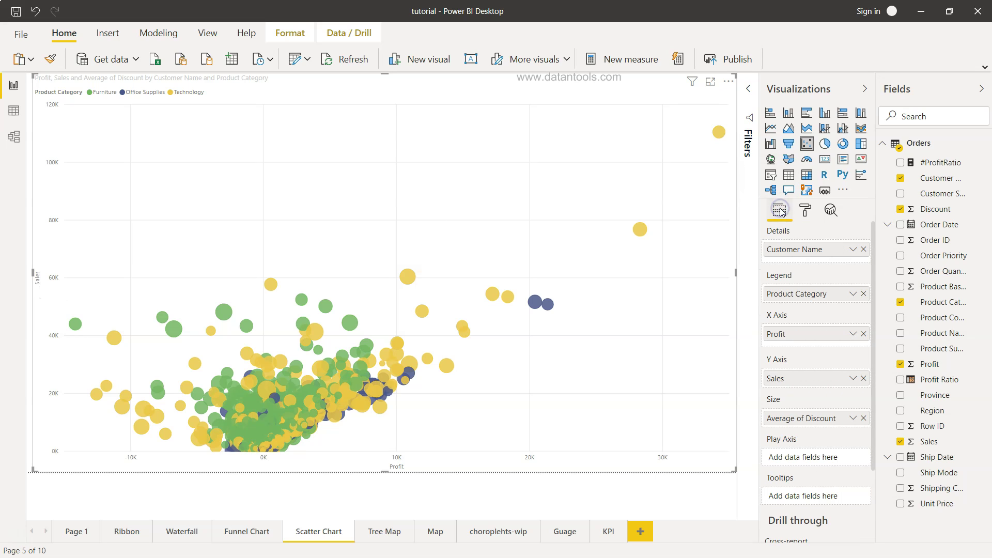
pyautogui.click(863, 378)
pyautogui.moveTo(804, 334); pyautogui.dragTo(805, 377)
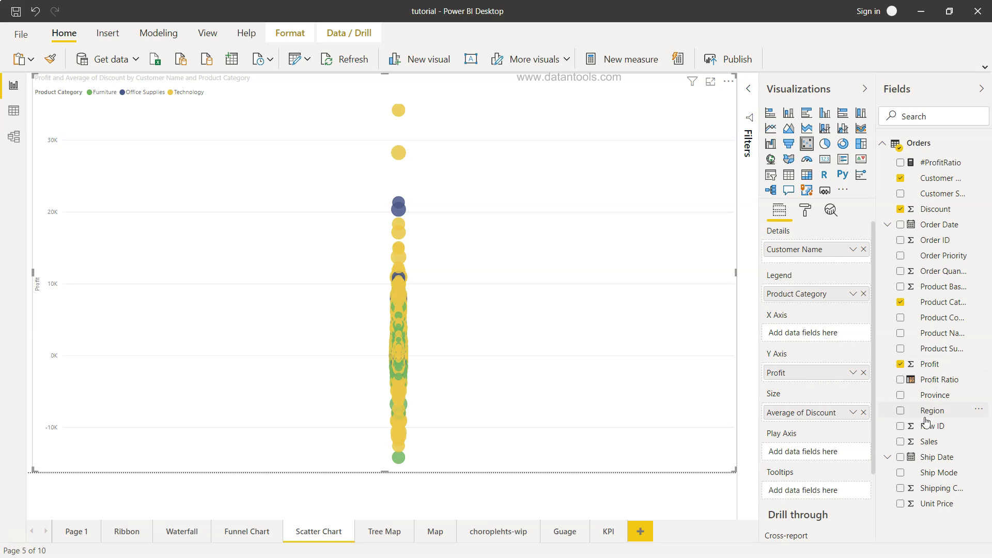
# Add Sales to the X axis and set the chart's marker size to -30
pyautogui.moveTo(926, 443); pyautogui.dragTo(815, 336)
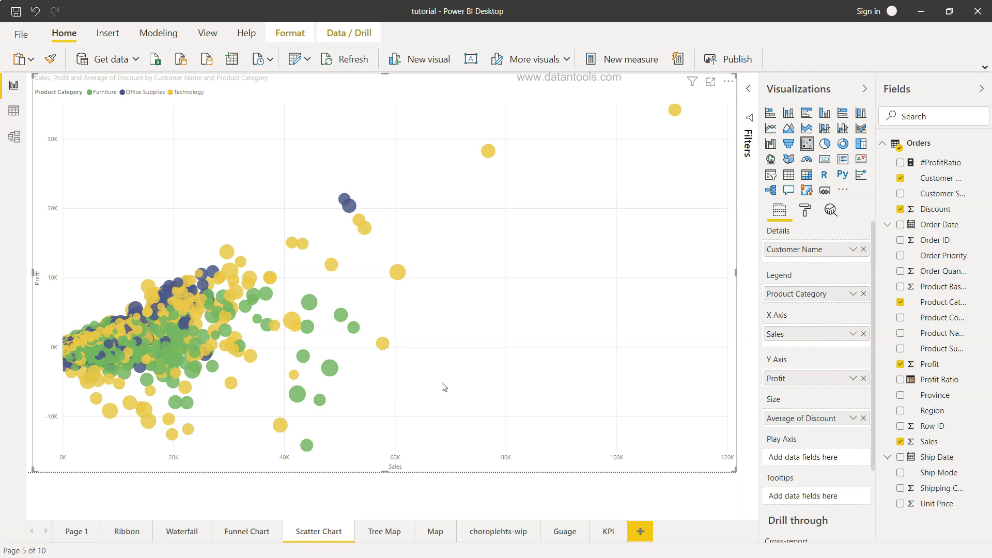
pyautogui.click(805, 210)
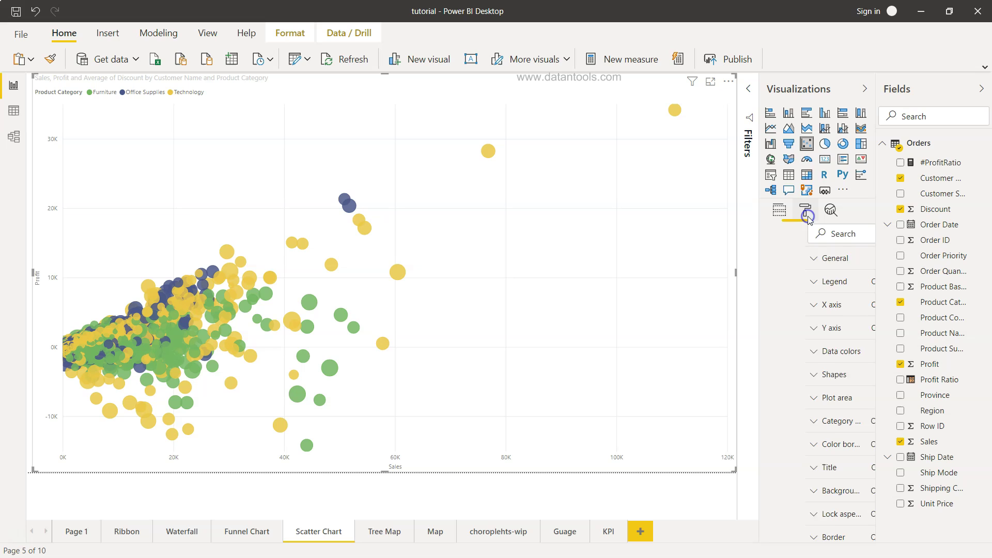
pyautogui.click(776, 374)
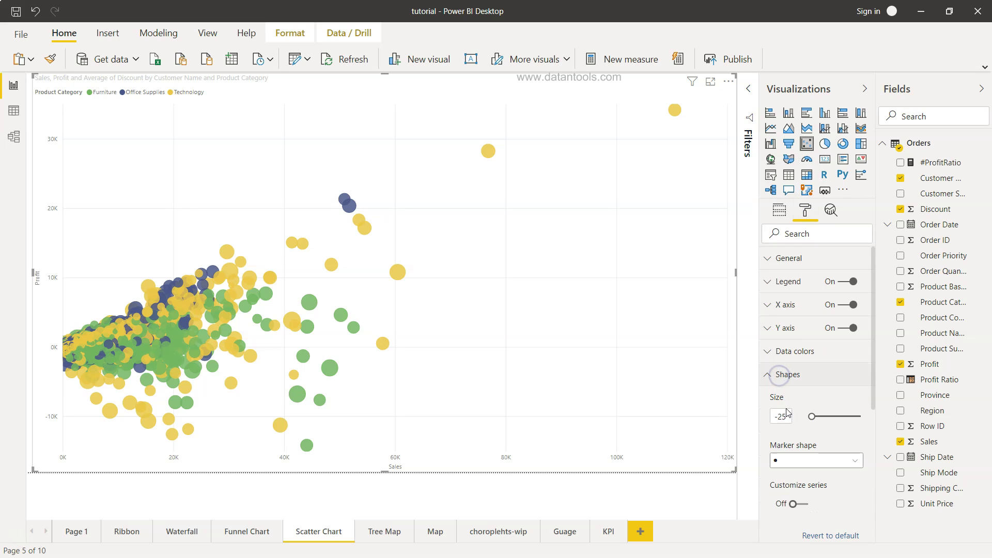
pyautogui.moveTo(811, 417); pyautogui.dragTo(809, 417)
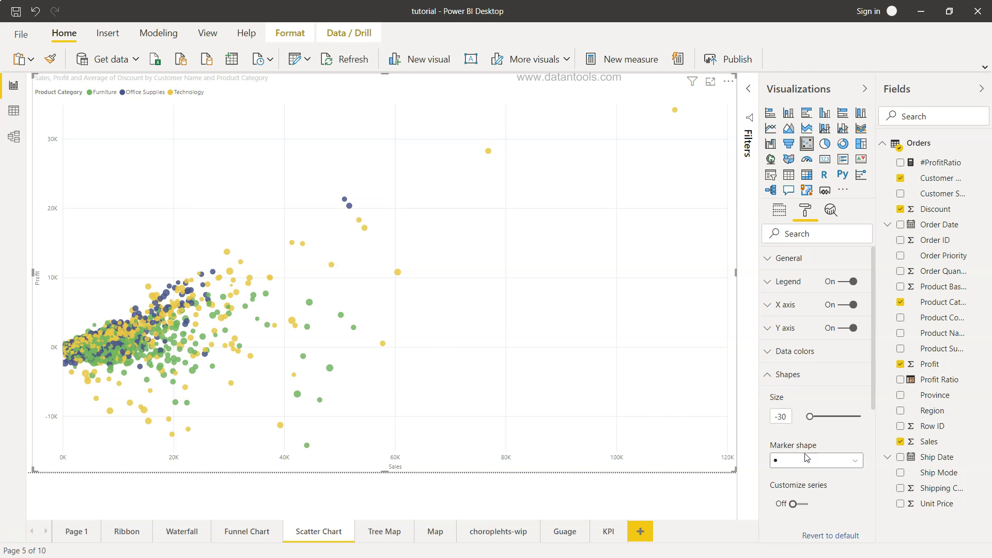
# Try square, diamond and triangle marker shapes on the scatter chart and choose the diamond as the final shape
pyautogui.click(822, 461)
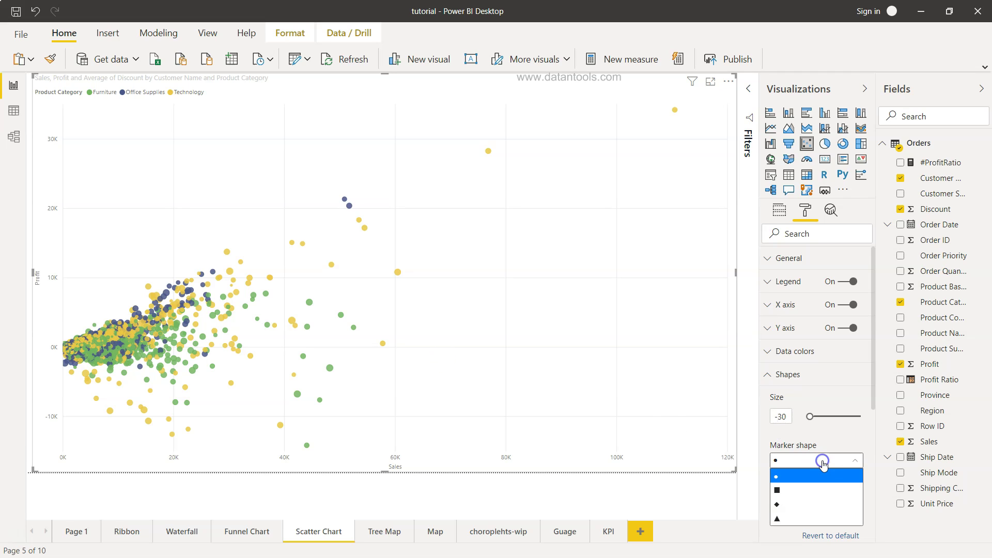
pyautogui.click(821, 495)
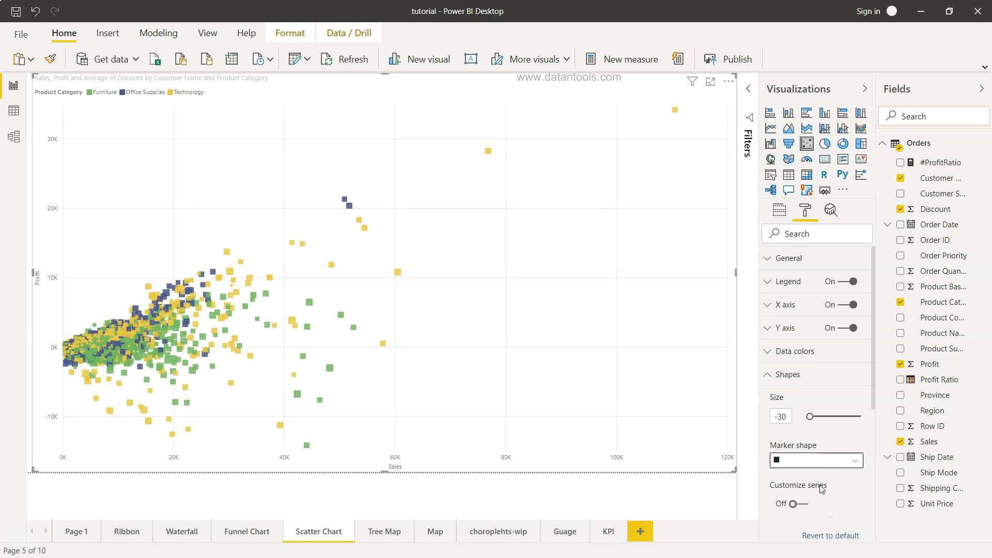
pyautogui.click(820, 465)
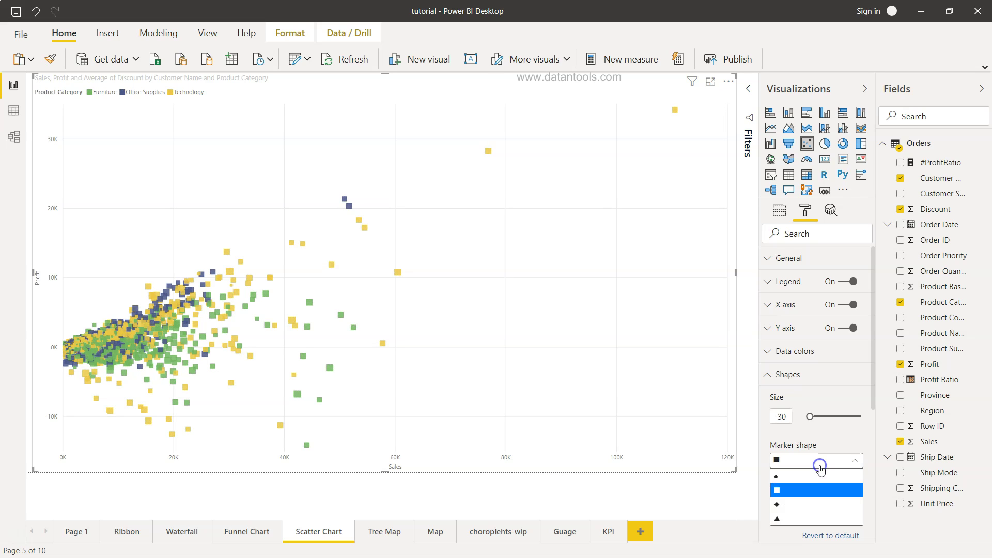
pyautogui.click(820, 504)
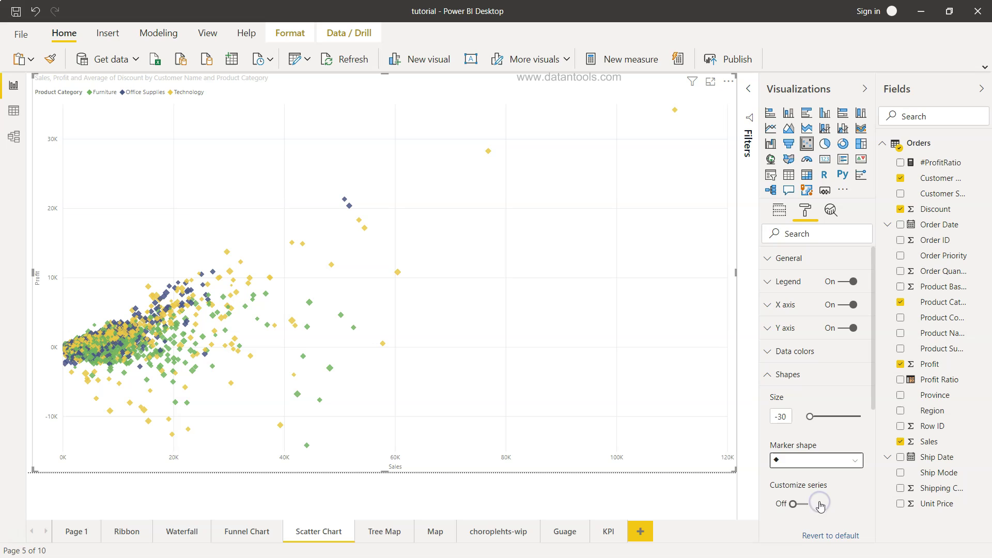
pyautogui.click(804, 459)
pyautogui.click(802, 517)
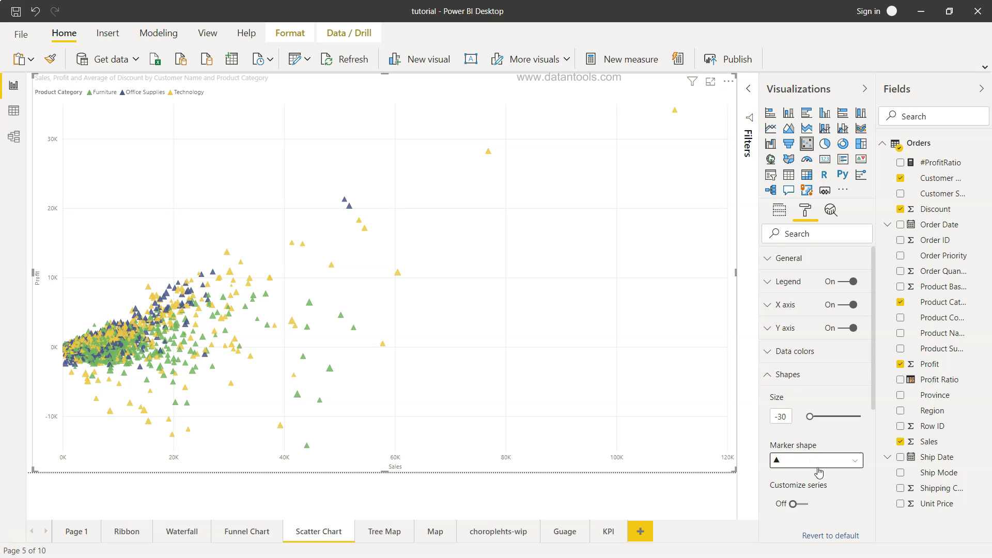
pyautogui.click(818, 463)
pyautogui.click(810, 504)
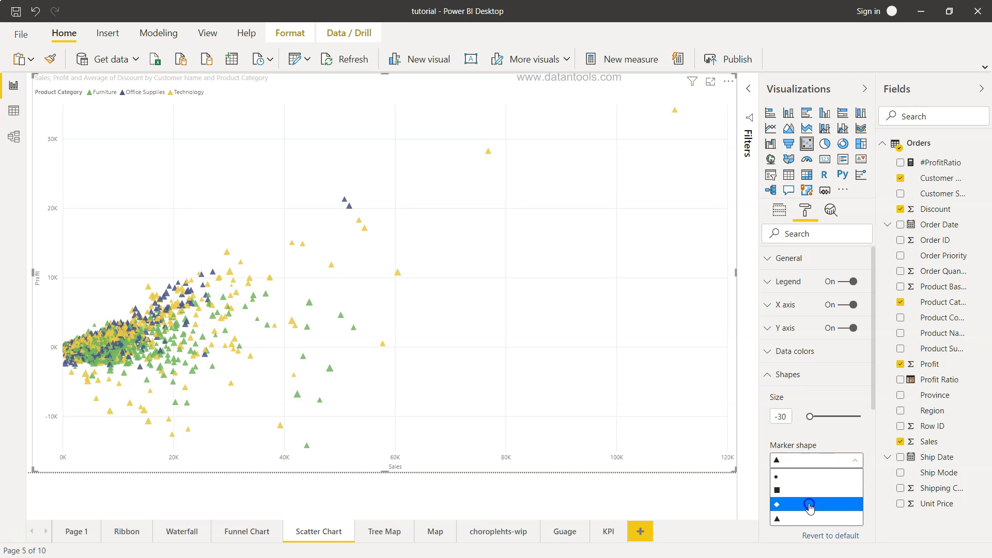
pyautogui.click(484, 348)
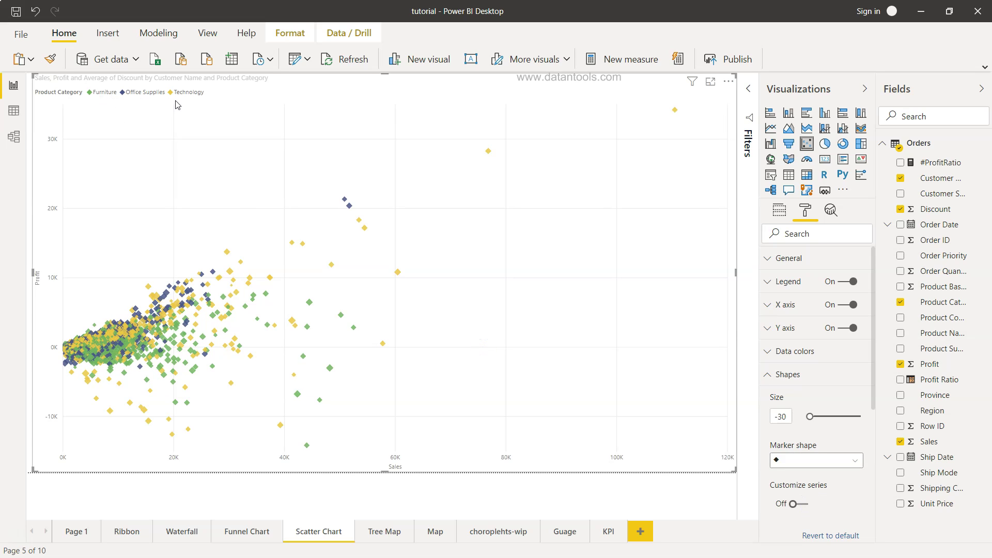
# Try customizing marker shapes per series with Office Supplies selected, and switch the series customization back off
pyautogui.scroll(-3, 813, 434)
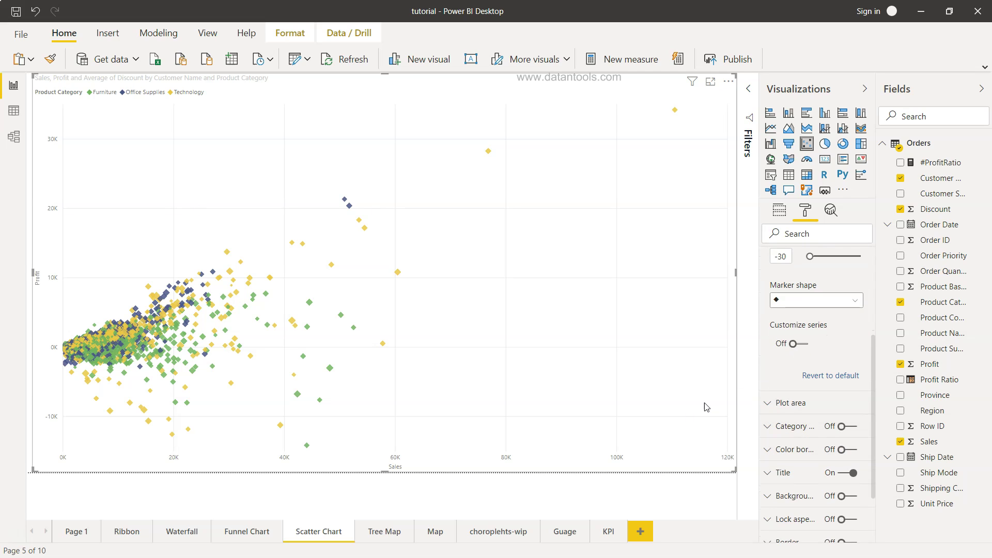
pyautogui.click(798, 343)
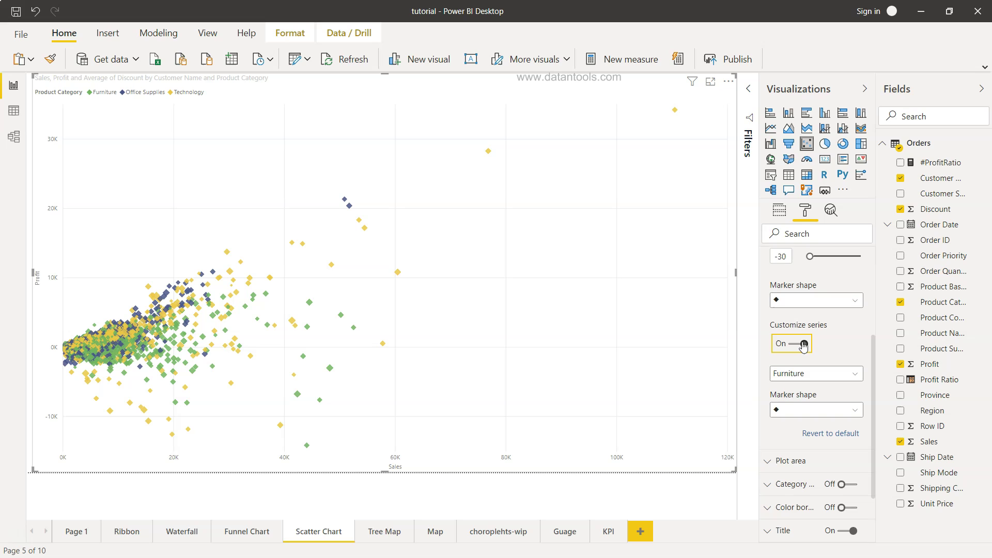
pyautogui.scroll(-1, 825, 362)
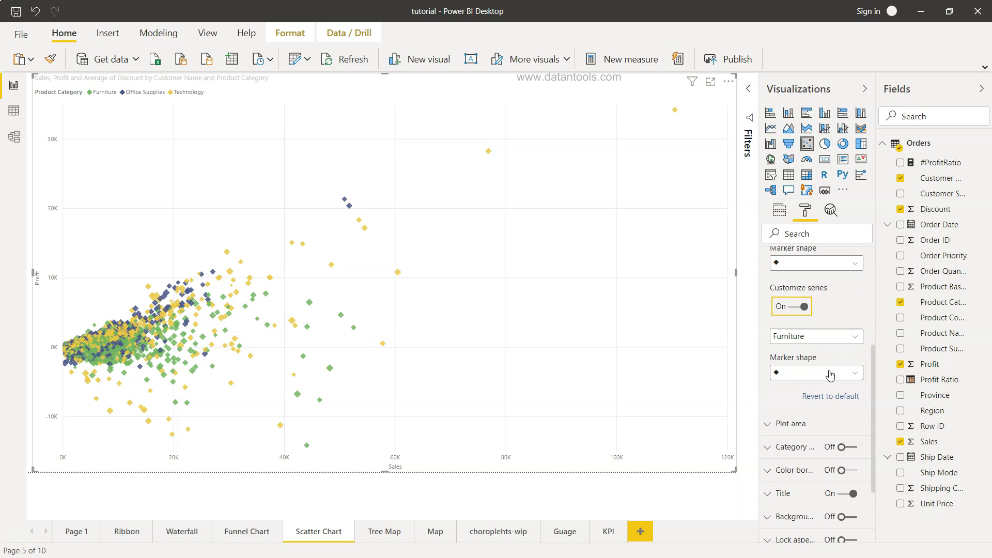
pyautogui.scroll(-1, 830, 375)
pyautogui.scroll(1, 830, 374)
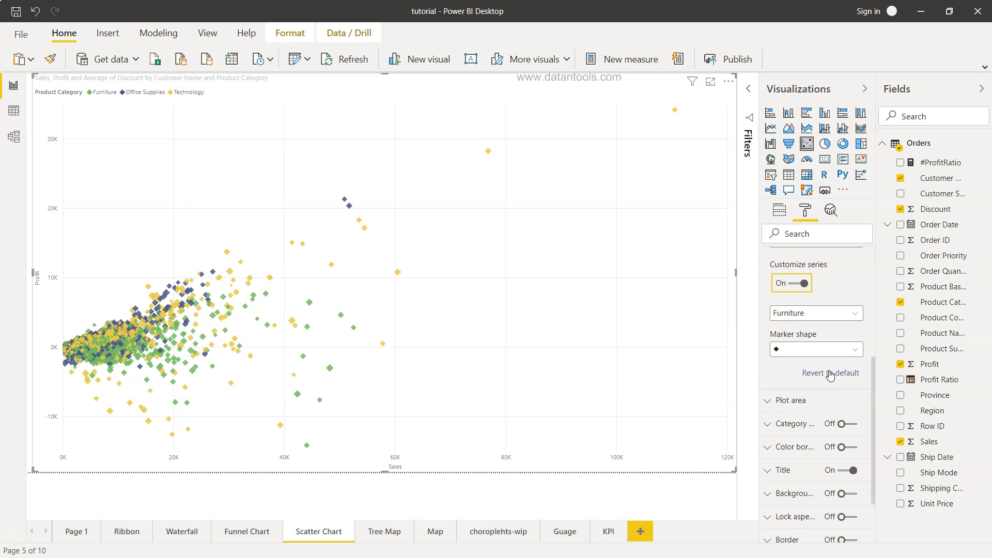
pyautogui.click(832, 336)
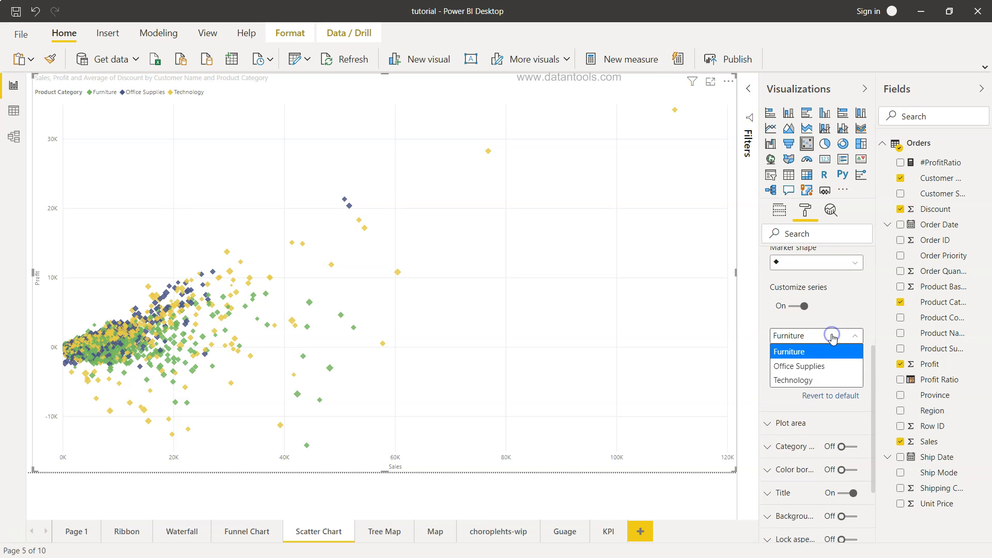
pyautogui.click(832, 365)
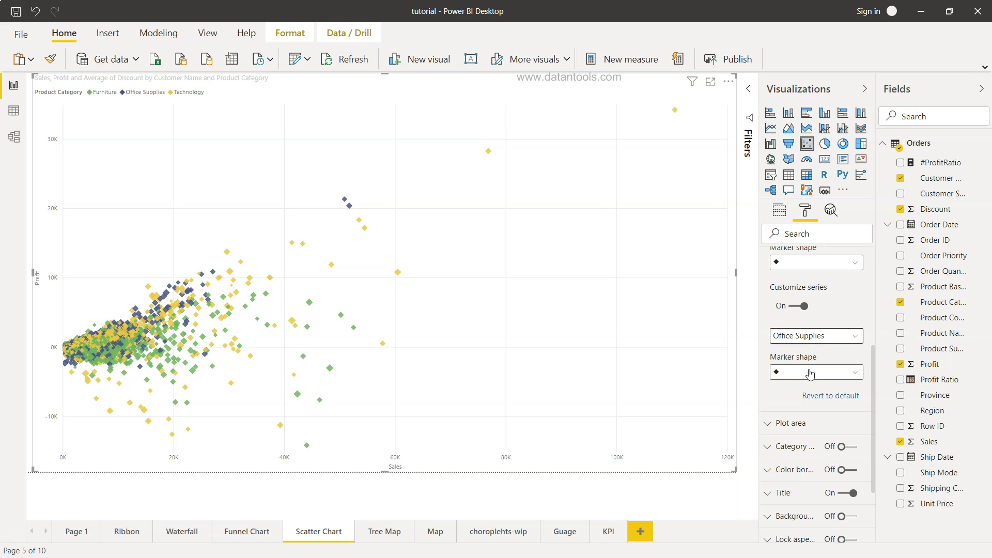
pyautogui.click(796, 307)
pyautogui.scroll(3, 796, 309)
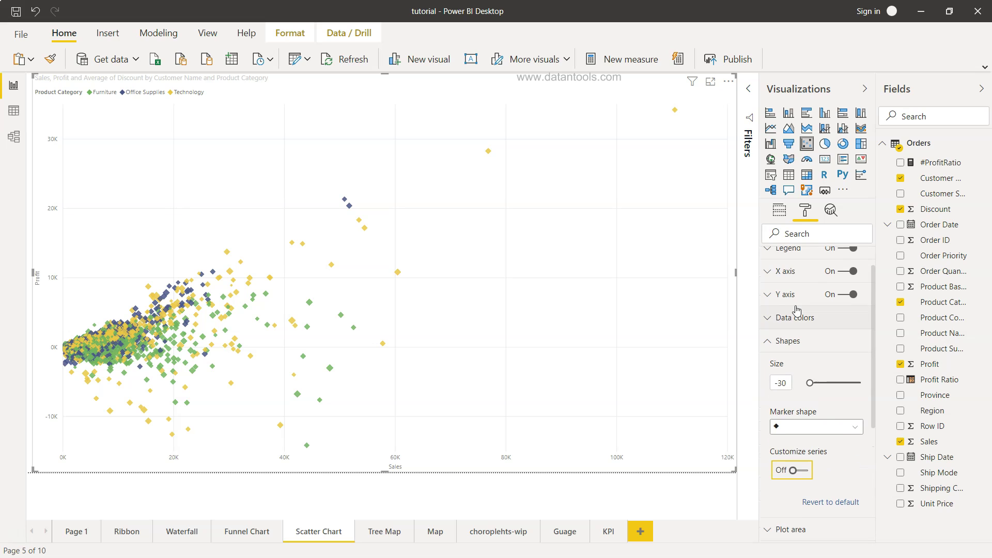
pyautogui.click(768, 341)
pyautogui.scroll(1, 770, 341)
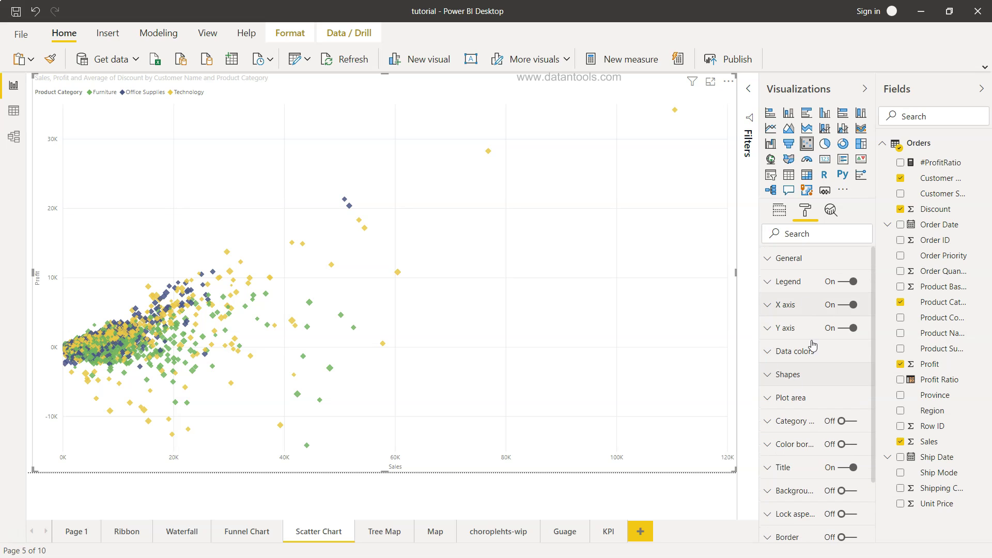
# Set the legend position to Top Center and its text size to 15 pt, keeping the legend name Product Category
pyautogui.click(767, 281)
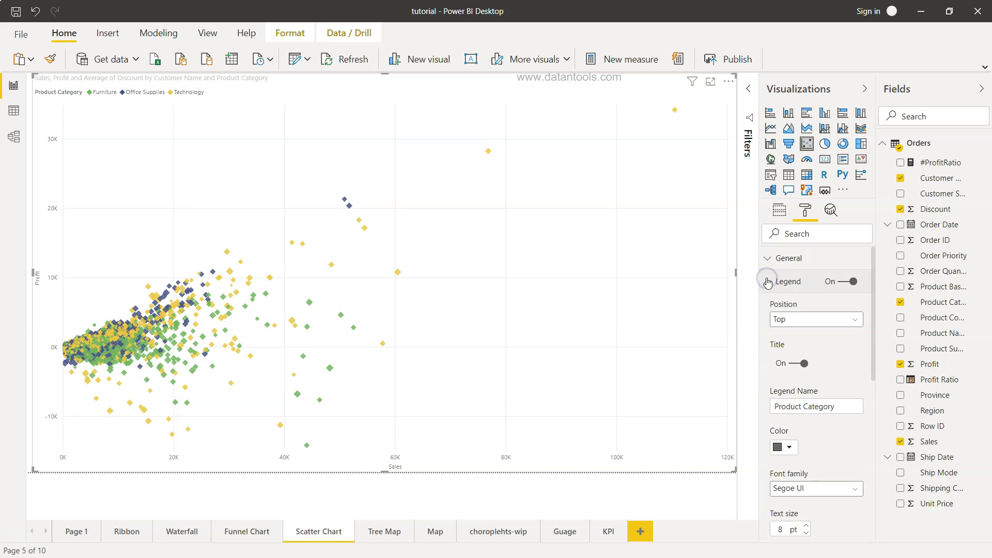
pyautogui.click(812, 319)
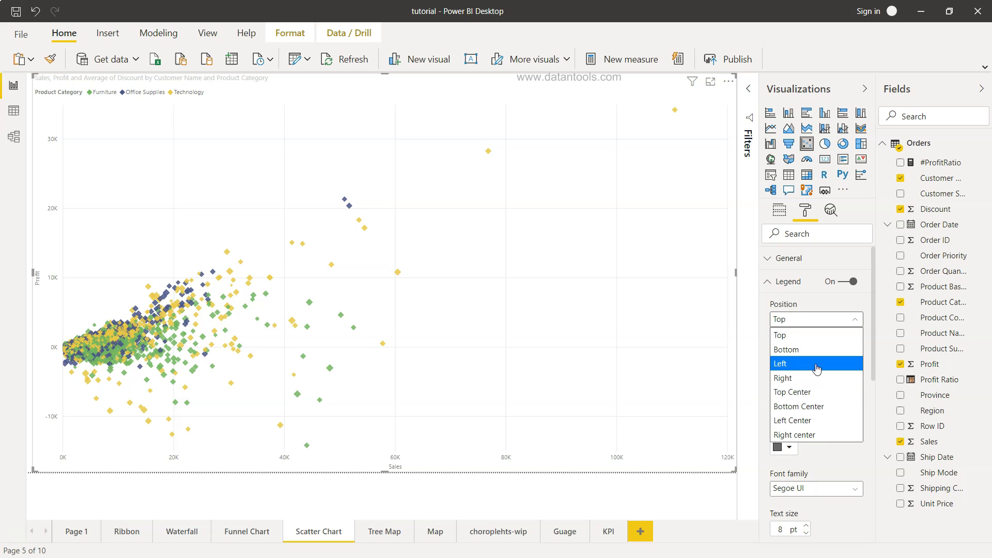
pyautogui.click(817, 392)
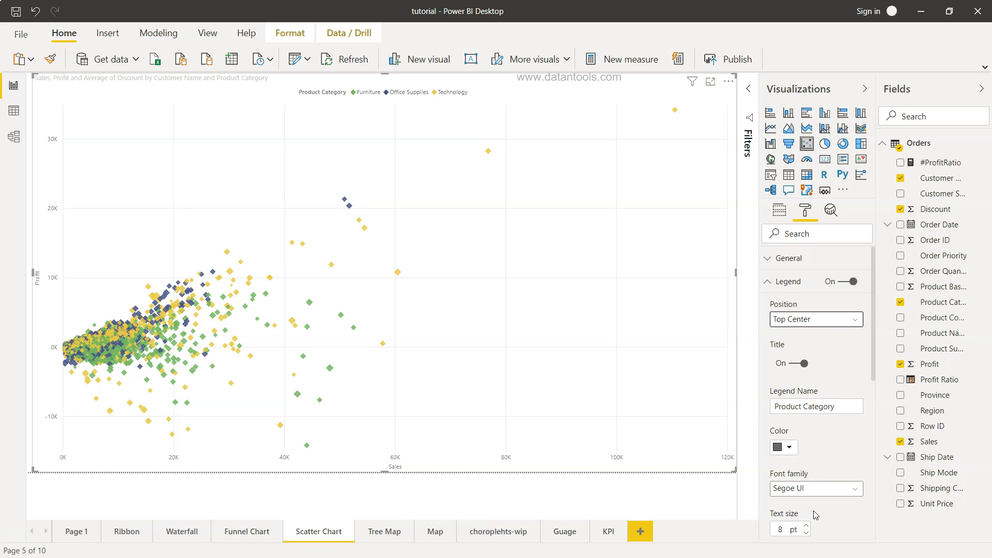
pyautogui.click(806, 525)
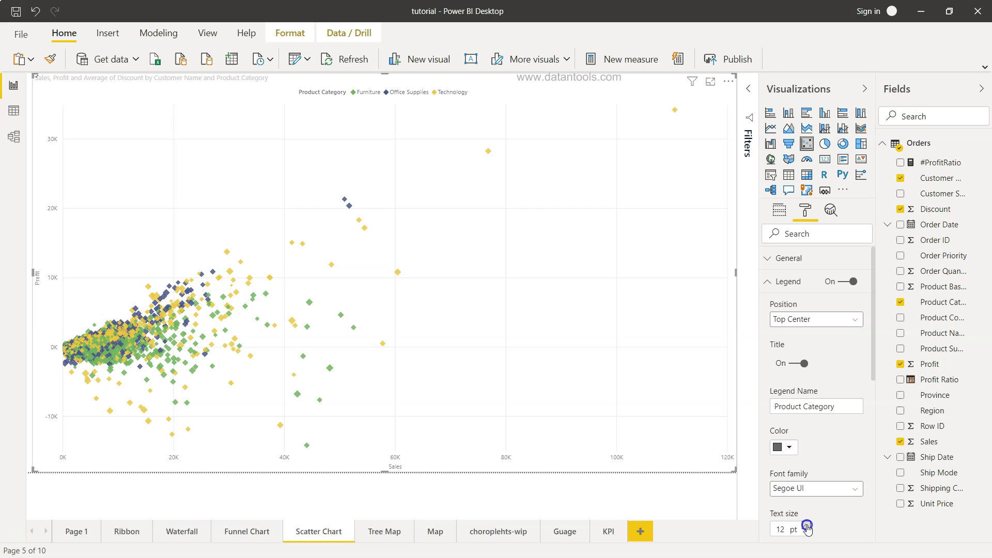
pyautogui.click(807, 526)
pyautogui.click(806, 526)
pyautogui.click(806, 526)
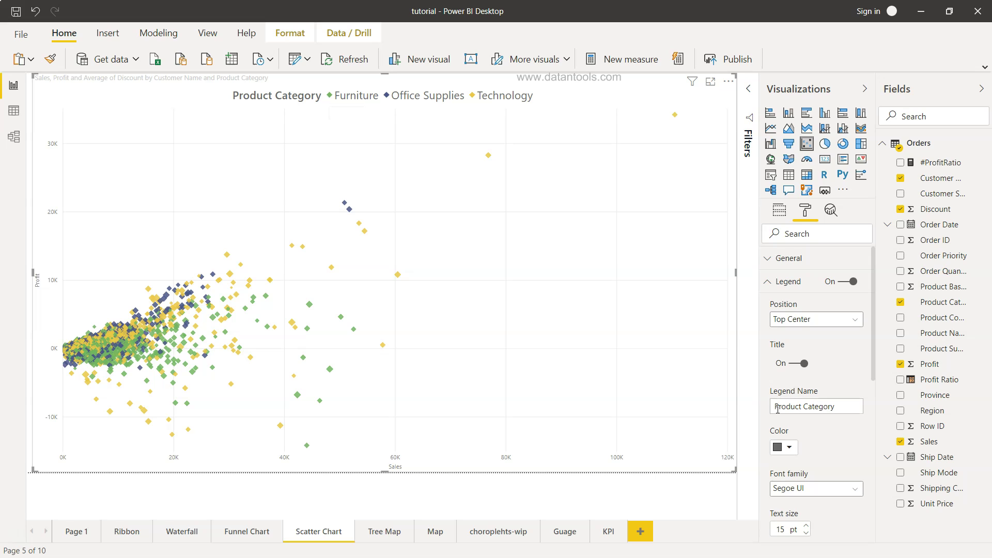
pyautogui.scroll(-3, 778, 412)
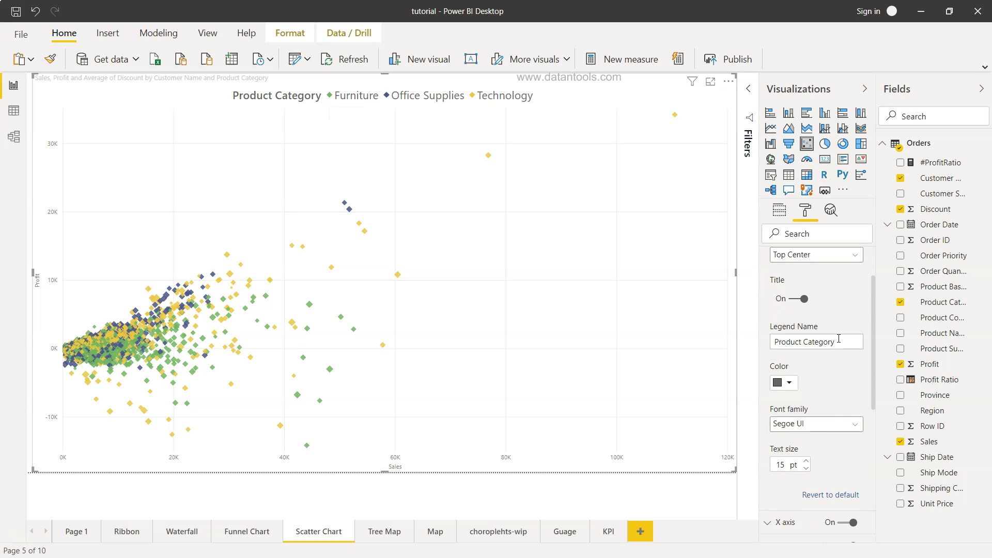
pyautogui.moveTo(838, 338); pyautogui.dragTo(772, 337)
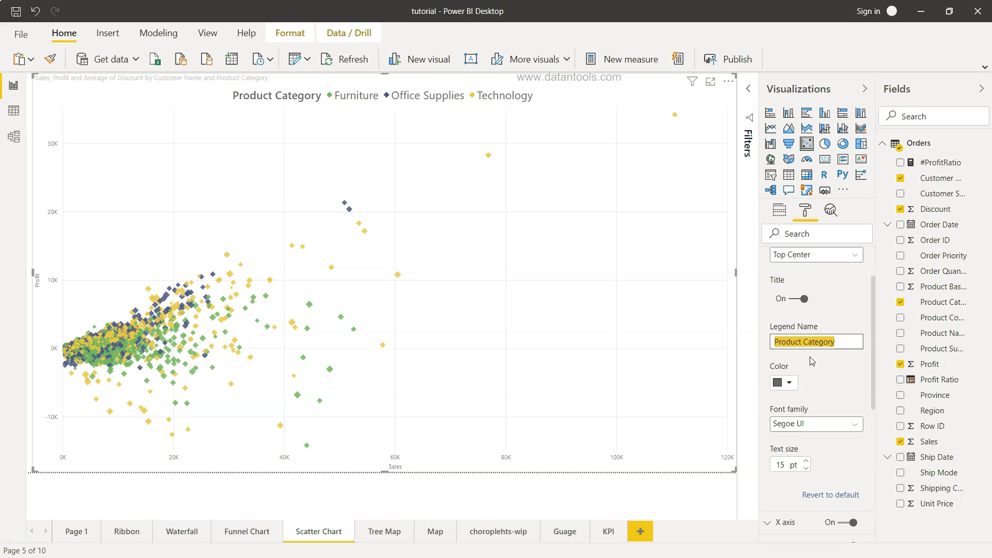
pyautogui.click(839, 368)
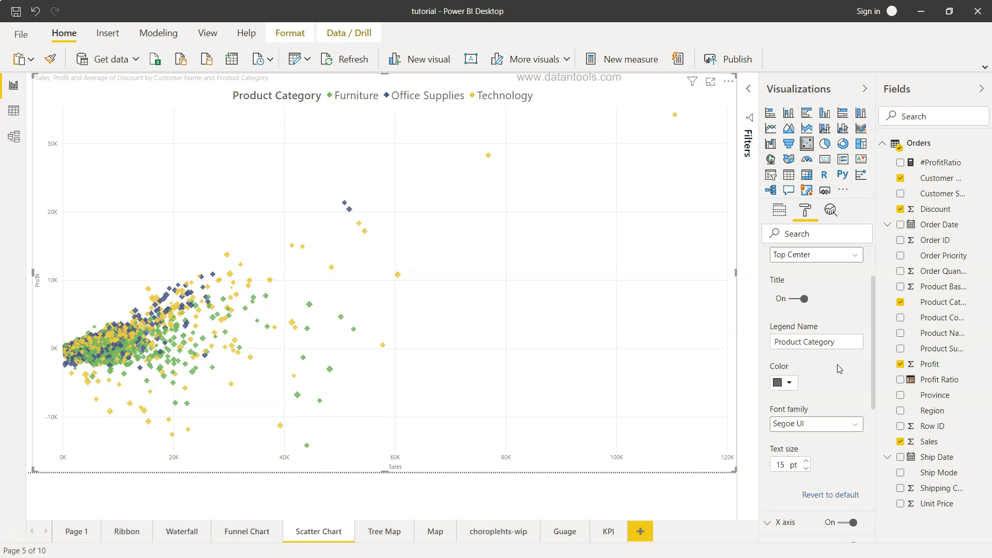
# Review the chart's formatting options for the Y axis, the X axis and the data colors of each product category
pyautogui.scroll(-10, 839, 368)
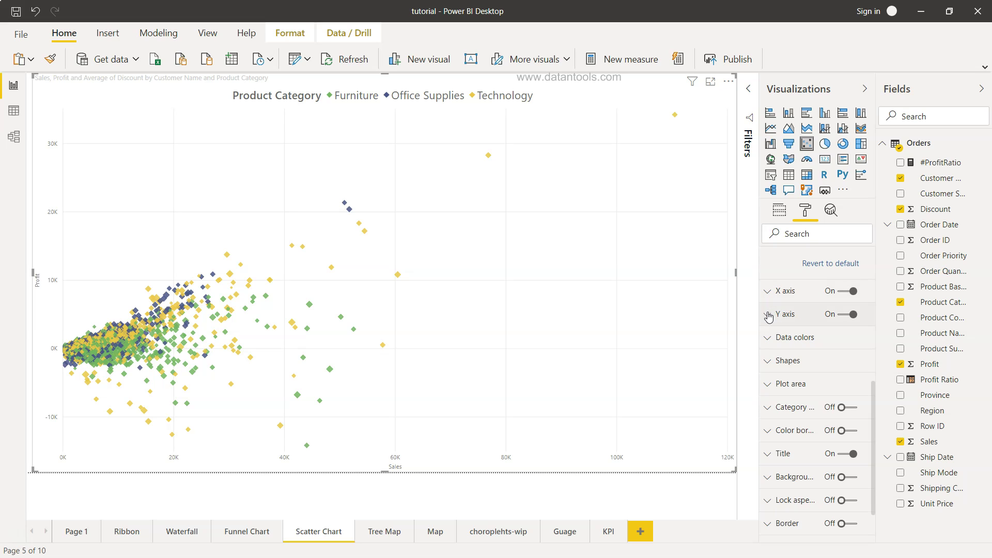
pyautogui.click(767, 314)
pyautogui.scroll(-2, 787, 388)
pyautogui.scroll(1, 787, 389)
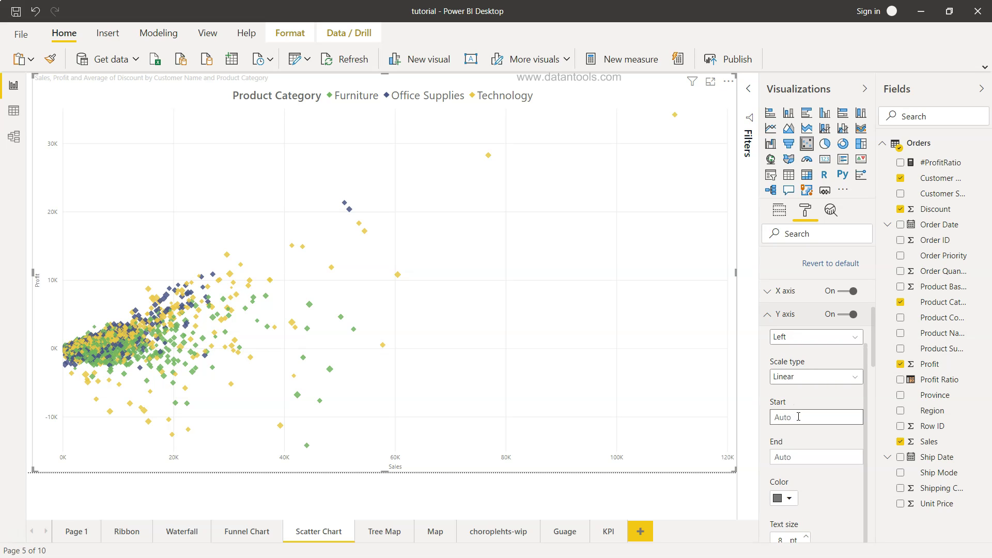
pyautogui.scroll(1, 796, 452)
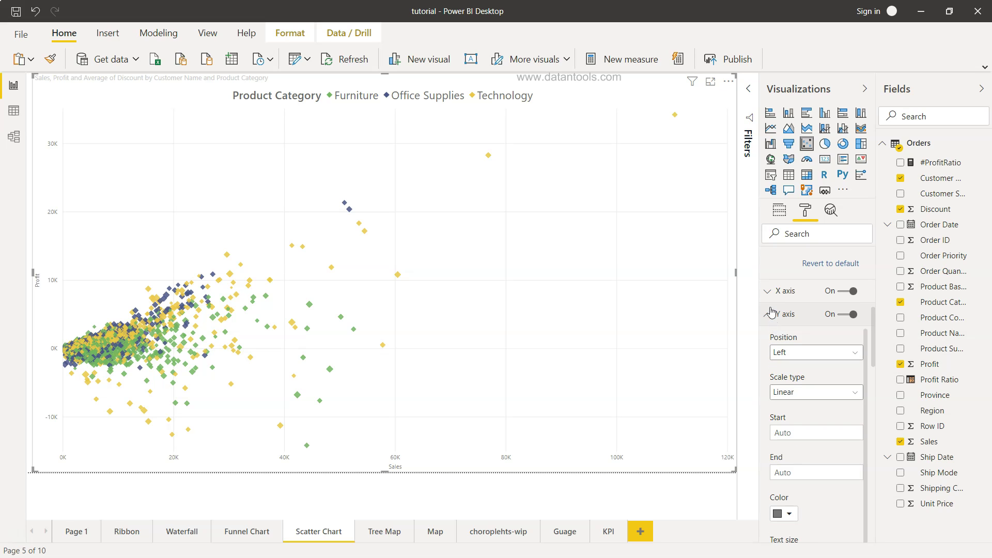
pyautogui.click(767, 292)
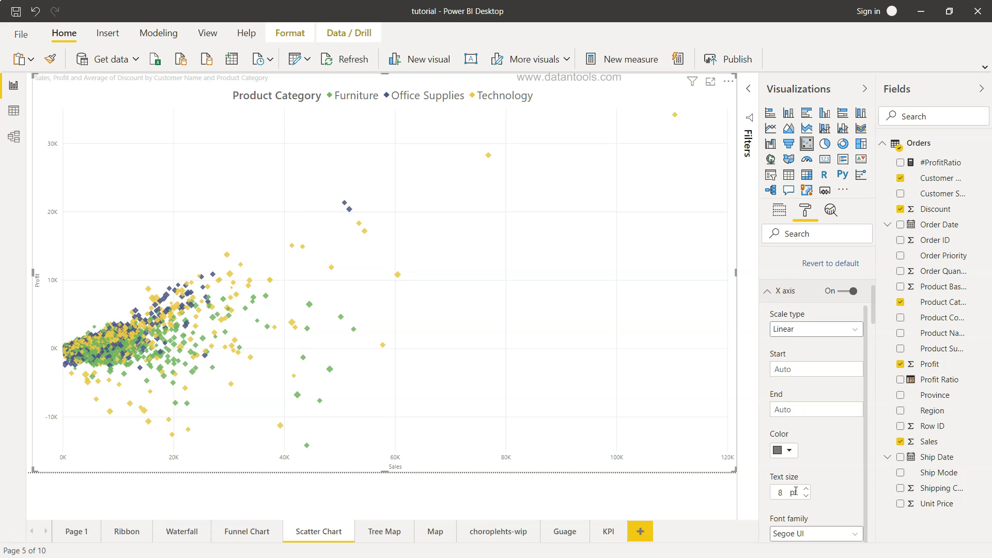
pyautogui.scroll(-1, 801, 491)
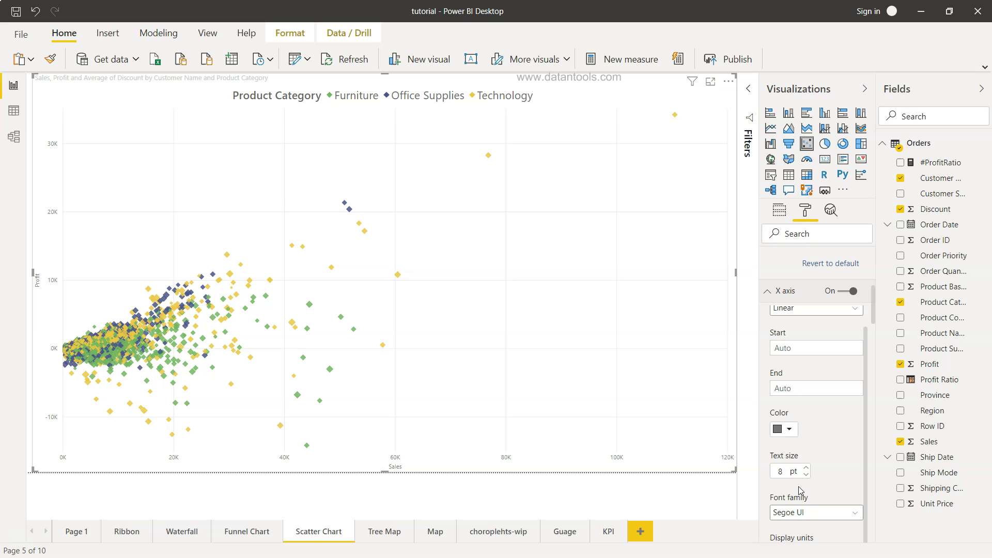
pyautogui.click(766, 291)
pyautogui.click(769, 315)
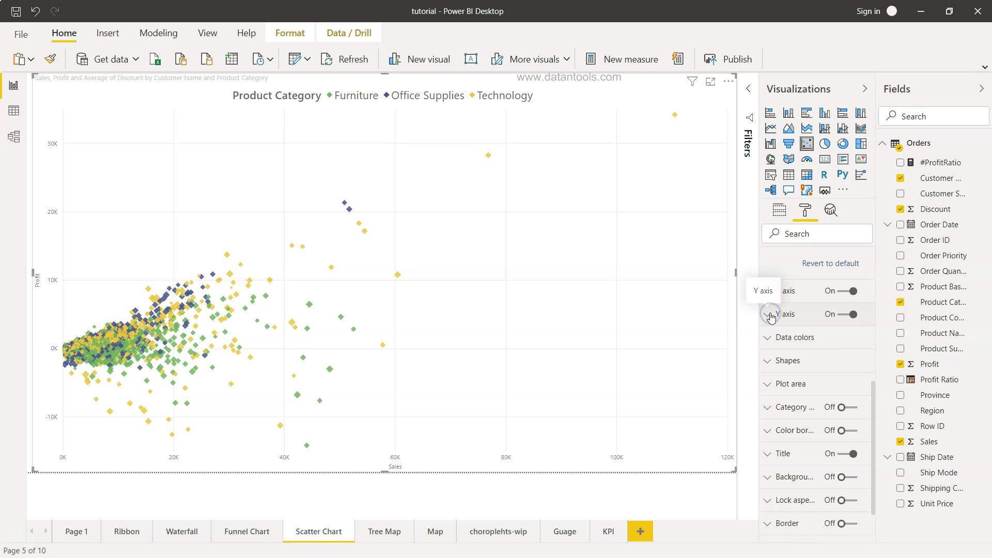
pyautogui.click(771, 338)
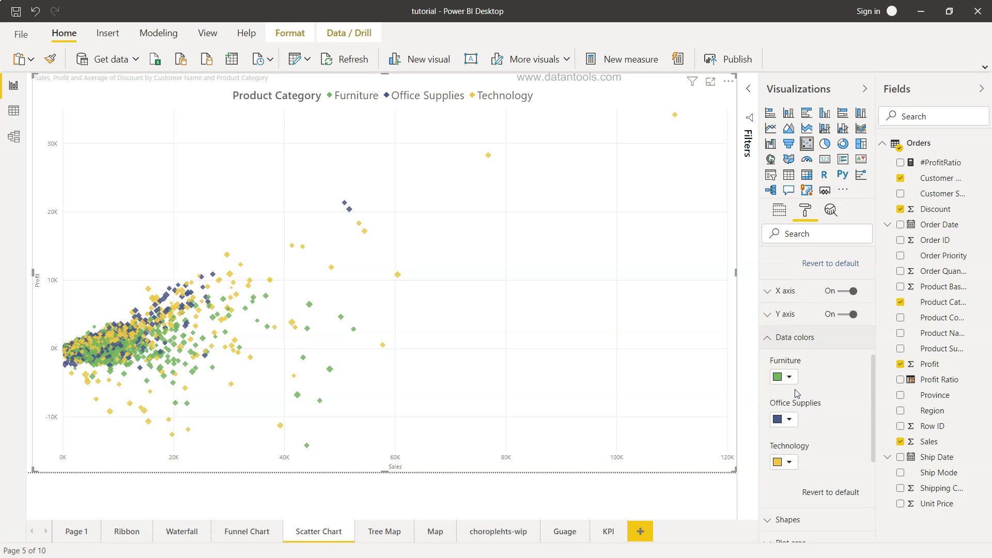
pyautogui.scroll(-1, 837, 402)
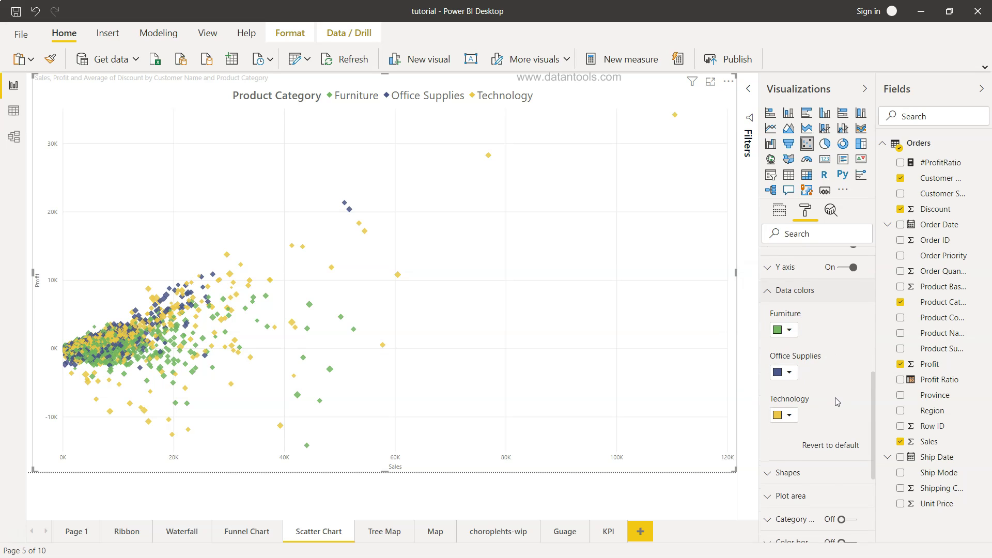
# Try a dark blue for the Furniture data color, and settle on a darker shade of green from the theme colors
pyautogui.click(790, 331)
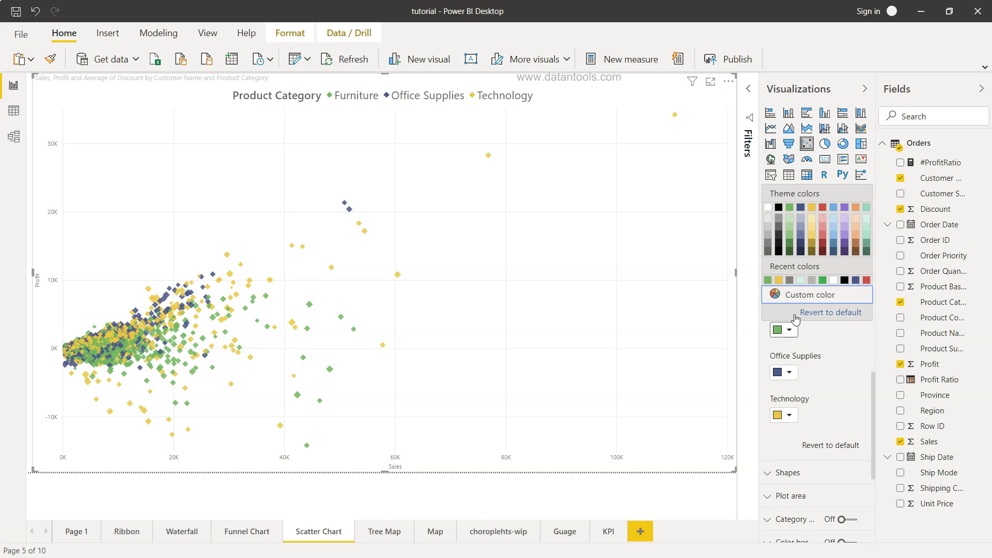
pyautogui.click(801, 241)
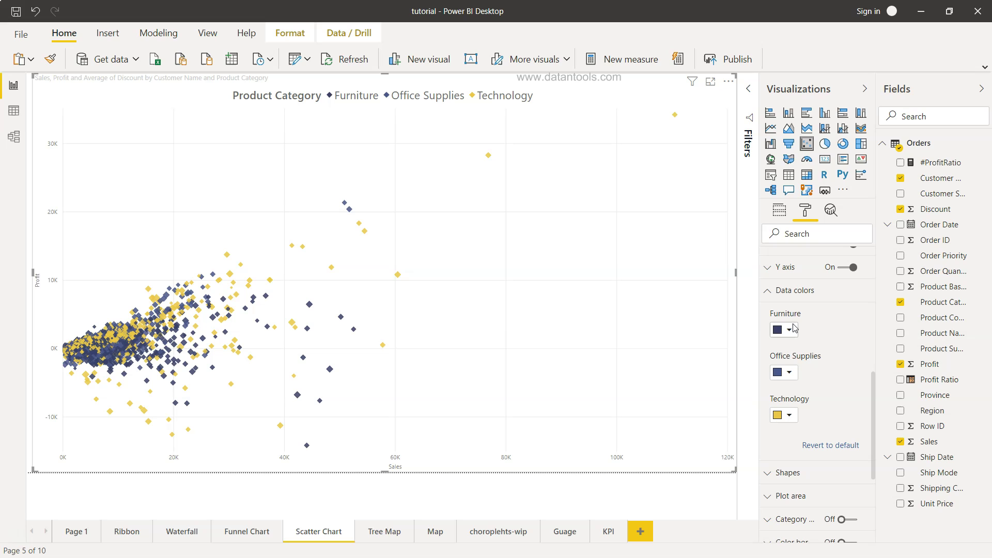
pyautogui.click(792, 331)
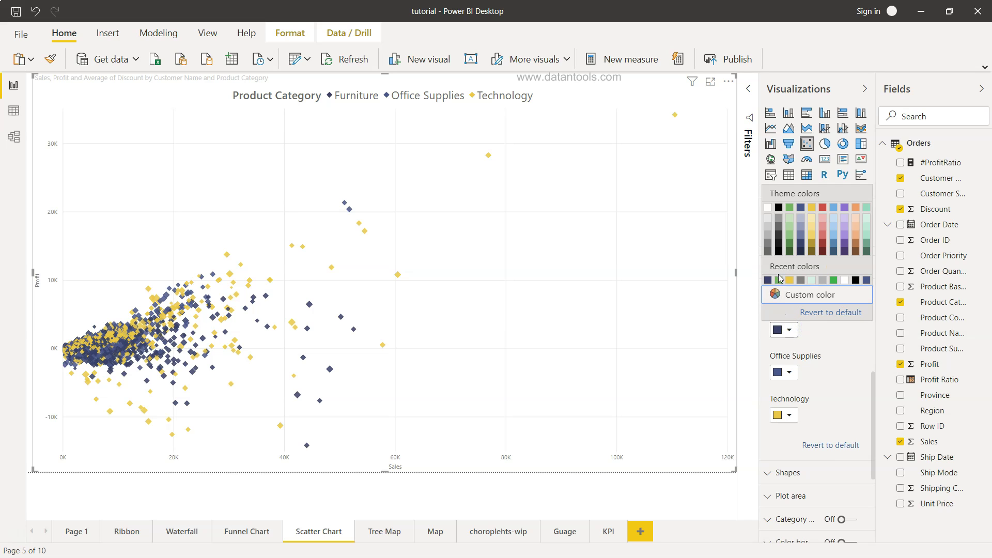
pyautogui.click(789, 241)
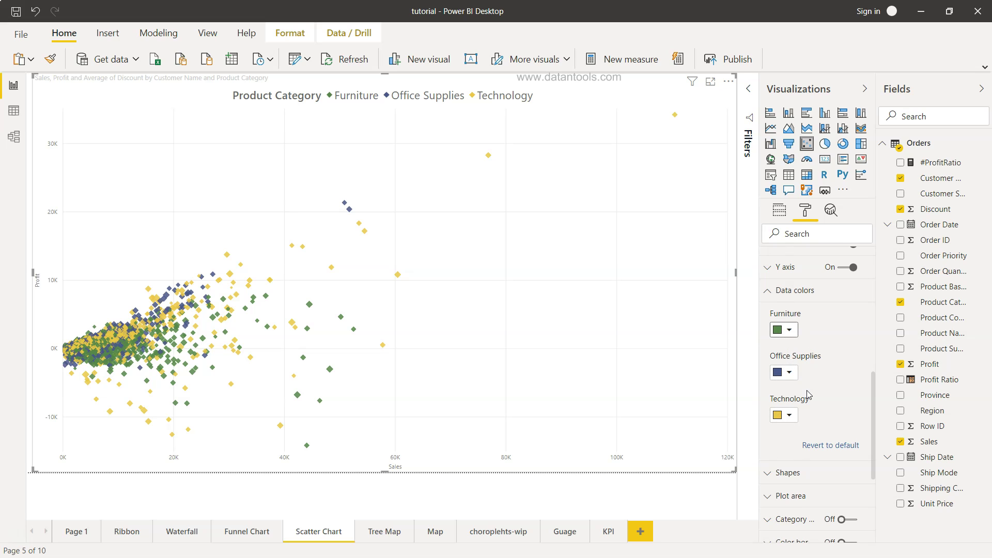
pyautogui.scroll(-3, 808, 394)
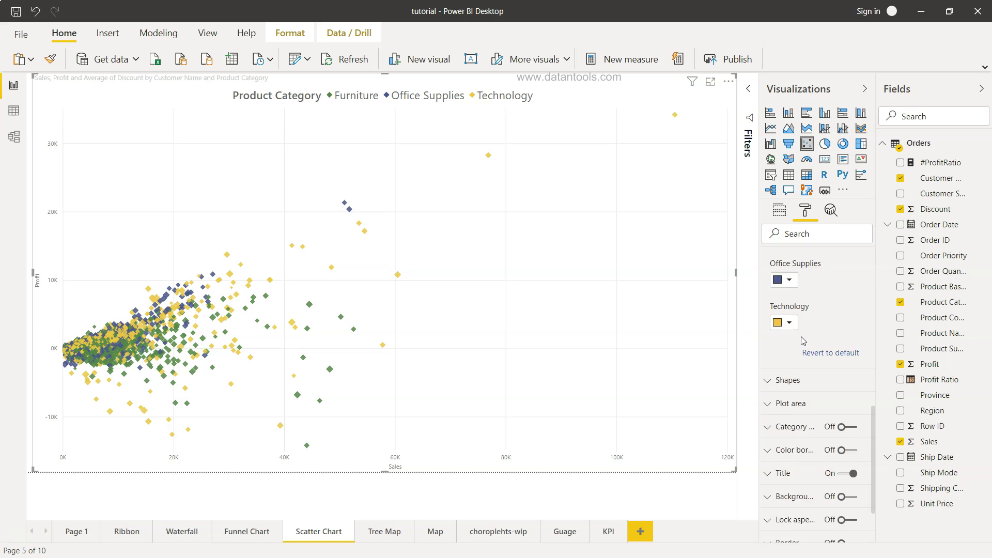
pyautogui.scroll(2, 802, 339)
pyautogui.scroll(1, 800, 321)
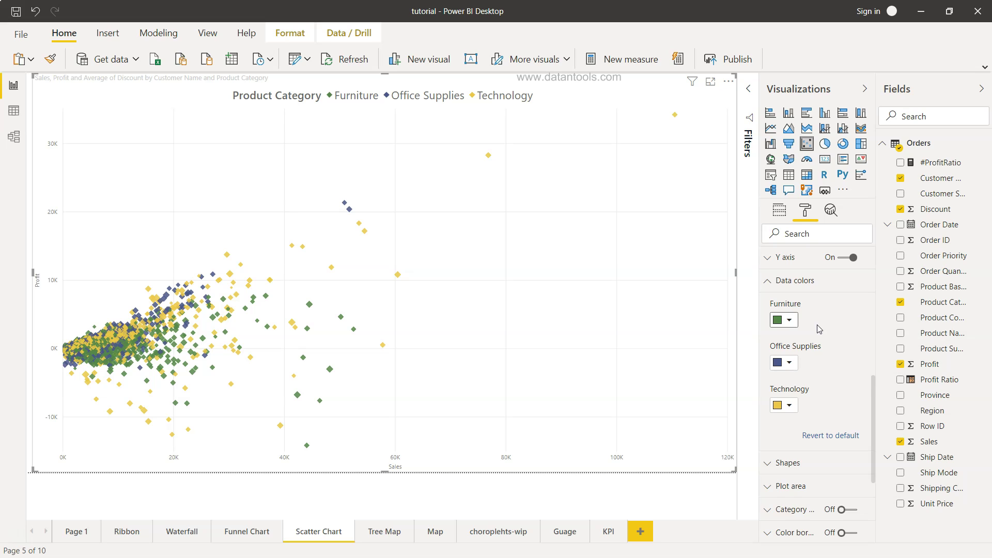
# Try turning on category labels for the scatter chart's markers, and switch the labels back off
pyautogui.scroll(-1, 817, 324)
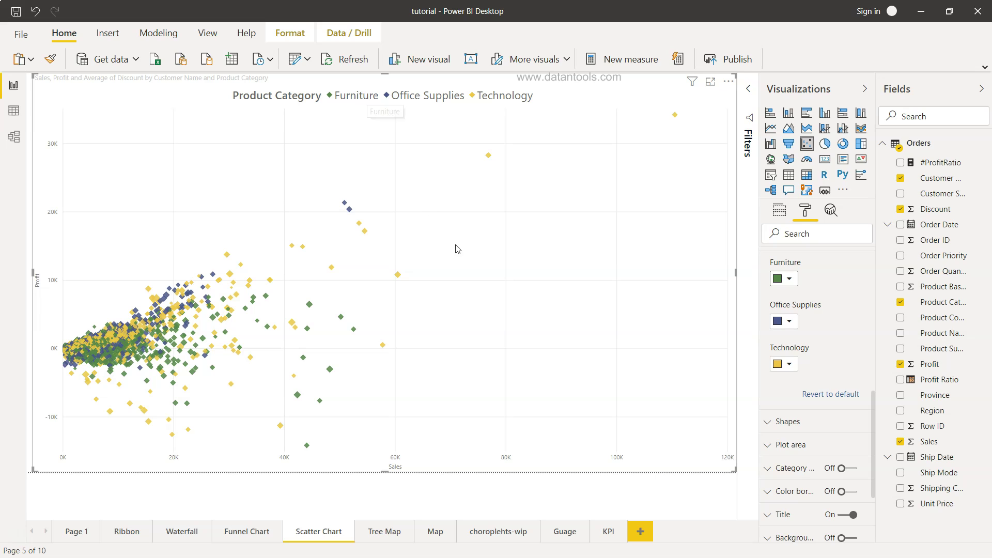
pyautogui.scroll(-3, 793, 356)
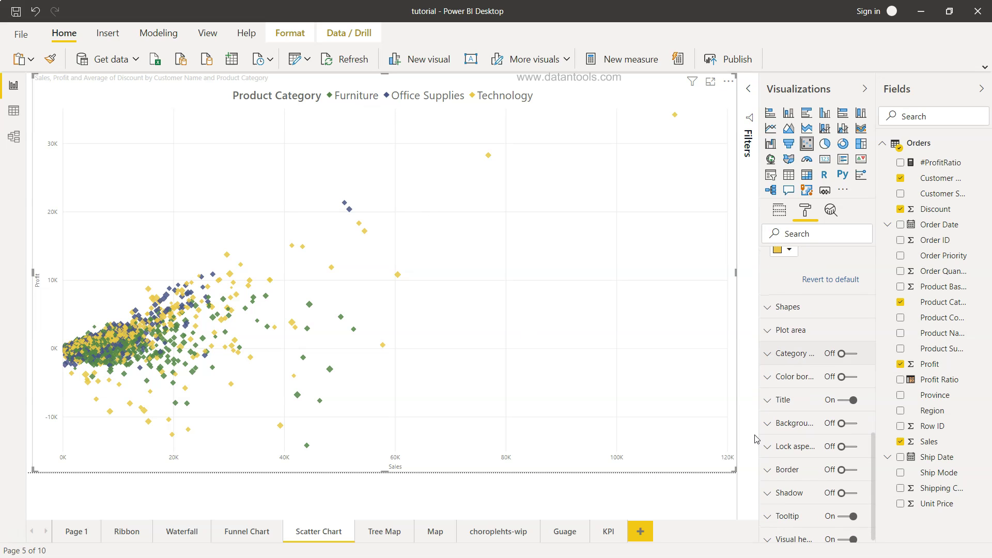
pyautogui.click(770, 356)
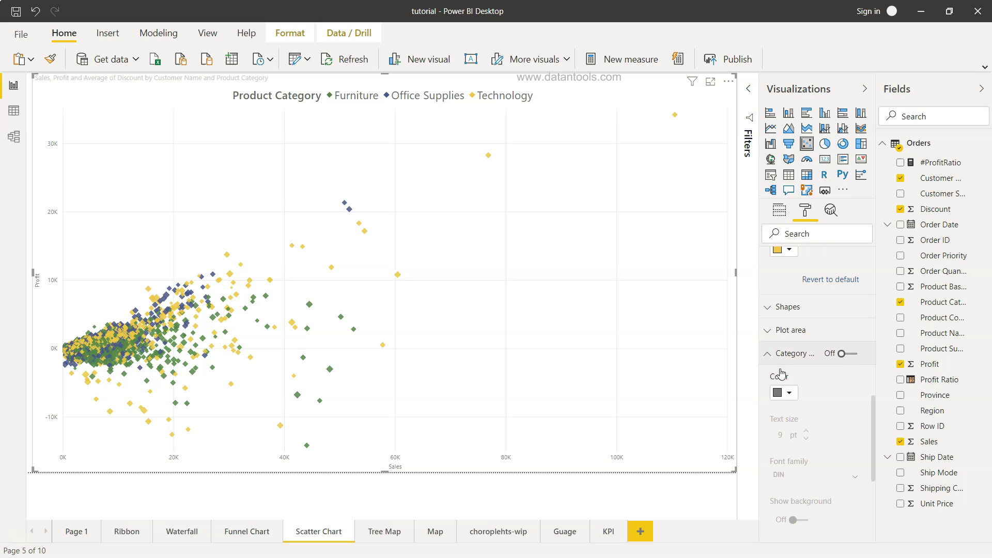
pyautogui.scroll(-2, 814, 397)
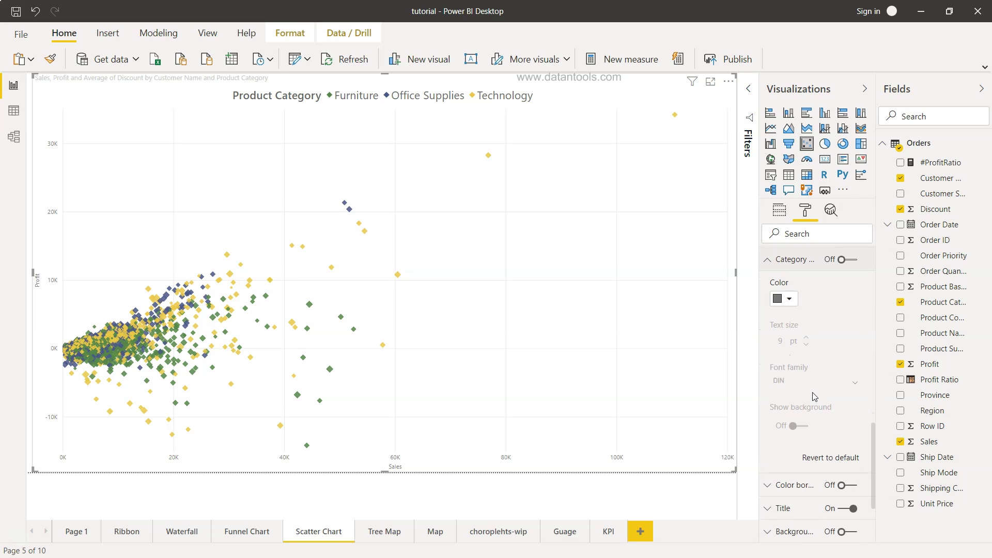
pyautogui.scroll(1, 814, 397)
pyautogui.click(851, 314)
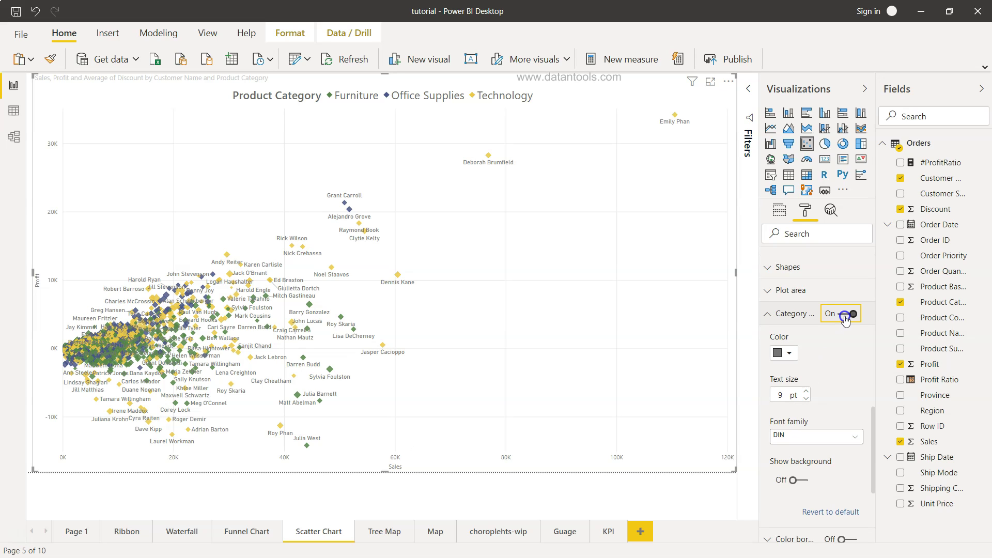
pyautogui.click(844, 316)
pyautogui.scroll(-4, 844, 320)
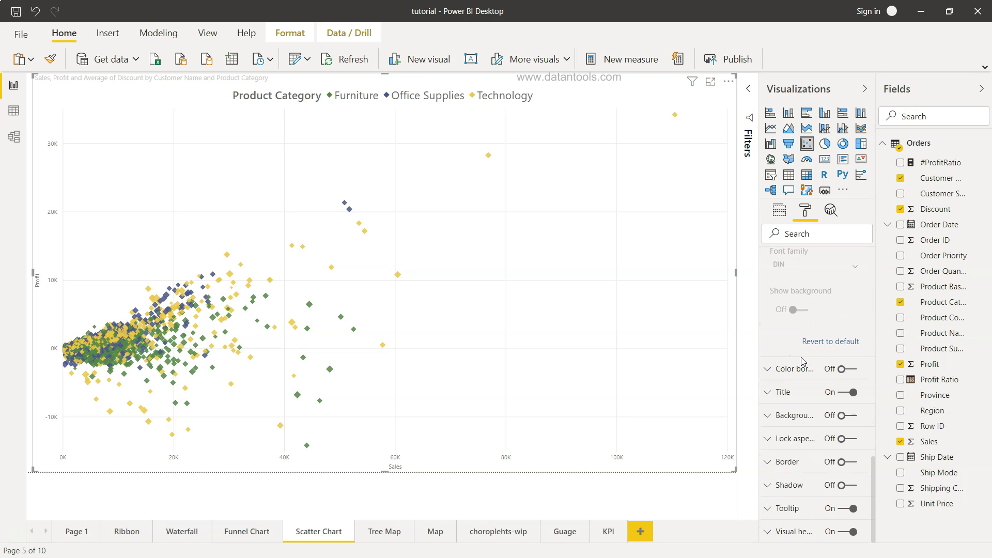
pyautogui.scroll(4, 803, 360)
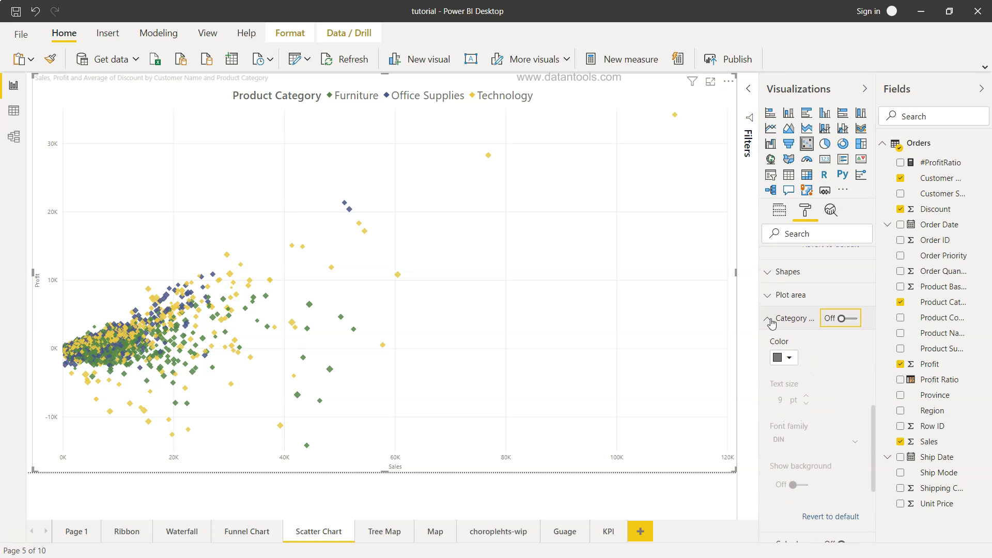
pyautogui.click(769, 318)
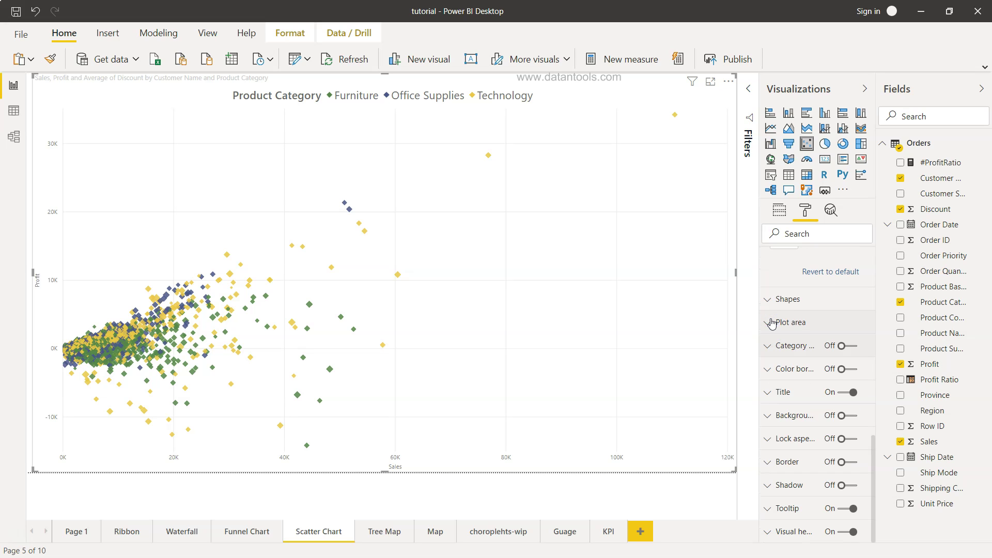